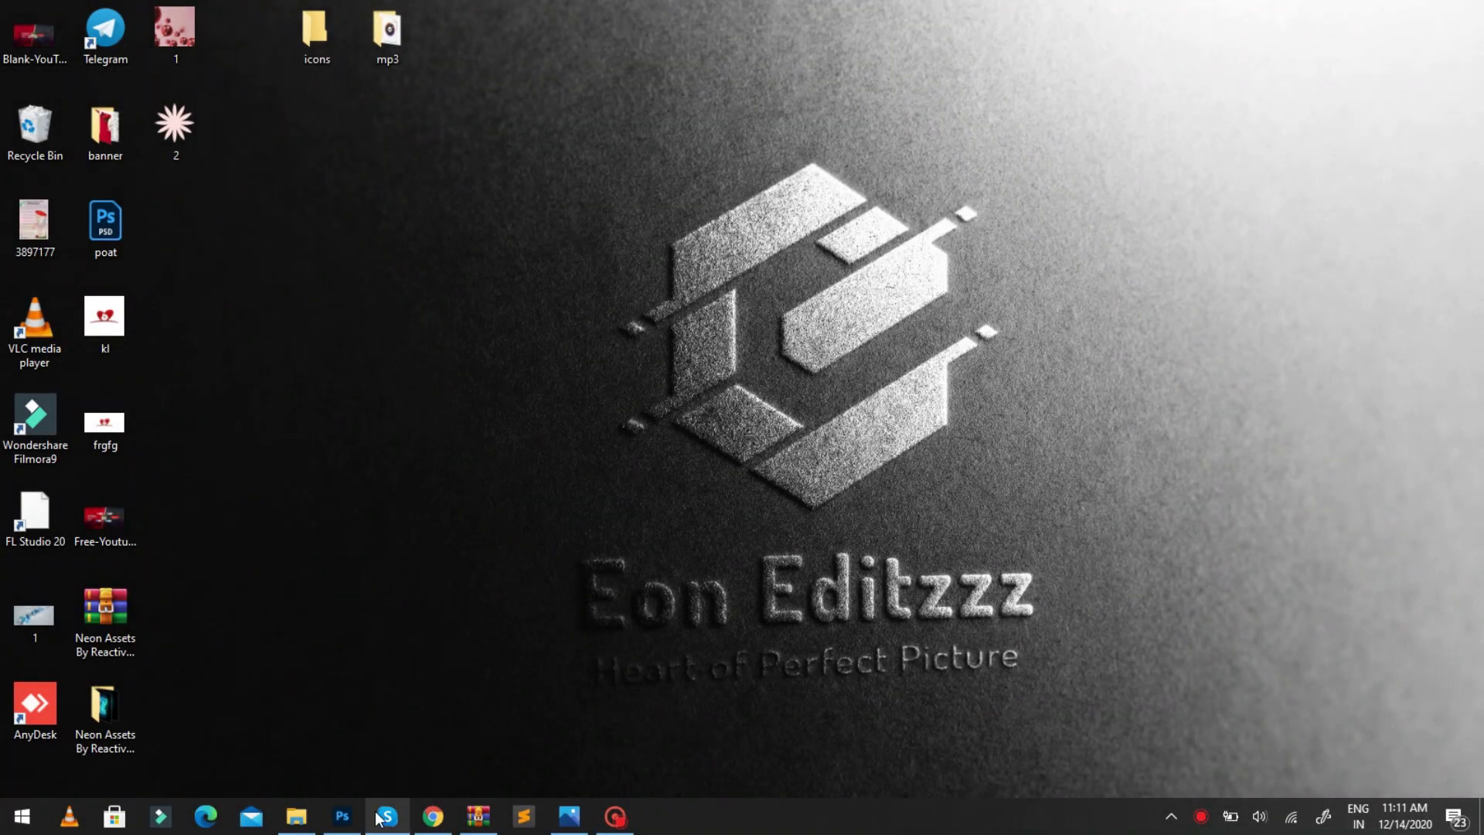
Step: Create a new white 3556 × 2000 px document, then minimize Photoshop to the desktop
{"action": "left_click", "coordinate": [346, 816]}
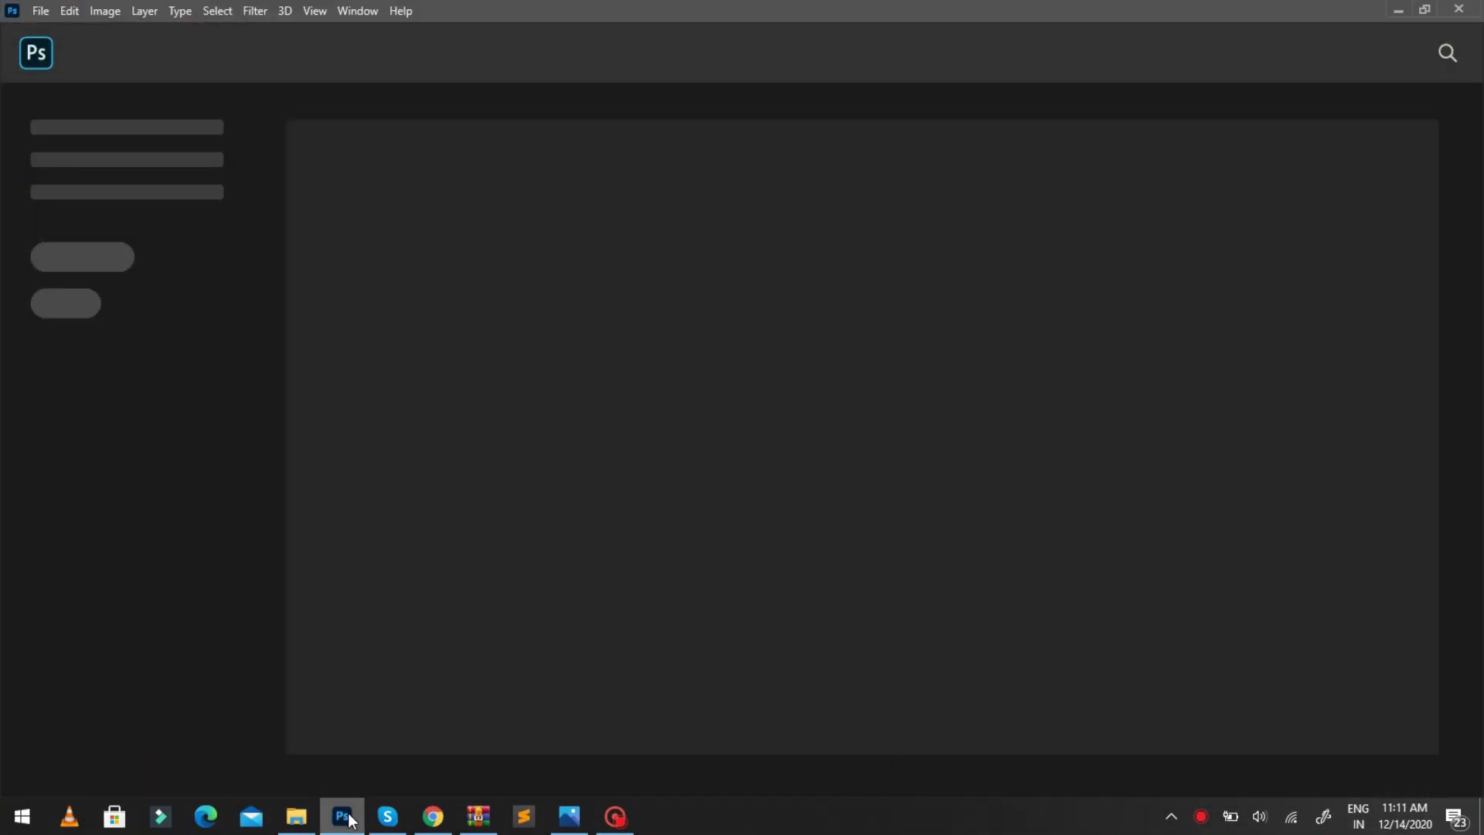
{"action": "left_click", "coordinate": [39, 12]}
{"action": "mouse_move", "coordinate": [62, 280]}
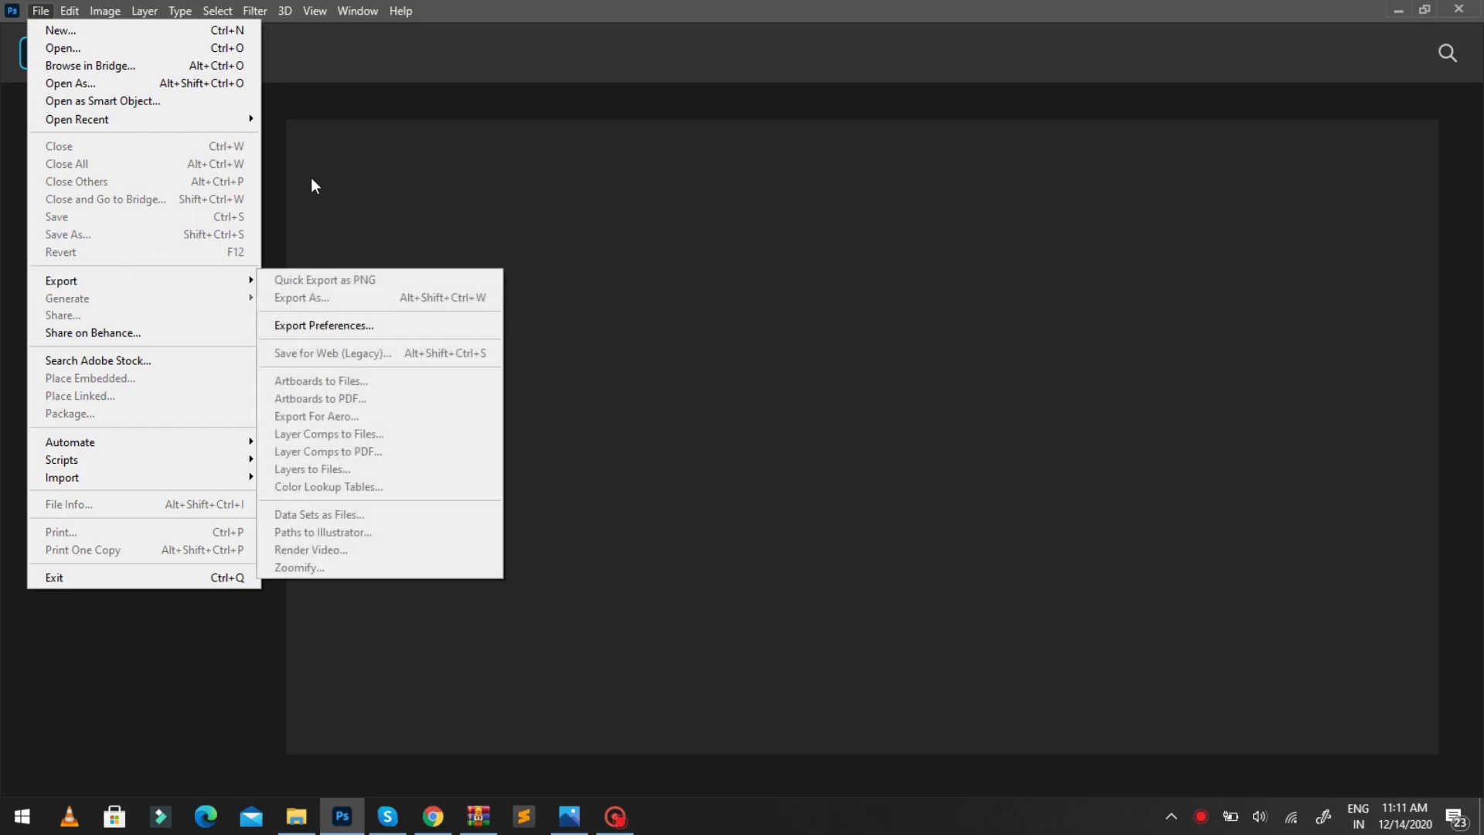
{"action": "key", "text": "Escape"}
{"action": "key", "text": "Escape"}
{"action": "left_click", "coordinate": [44, 12]}
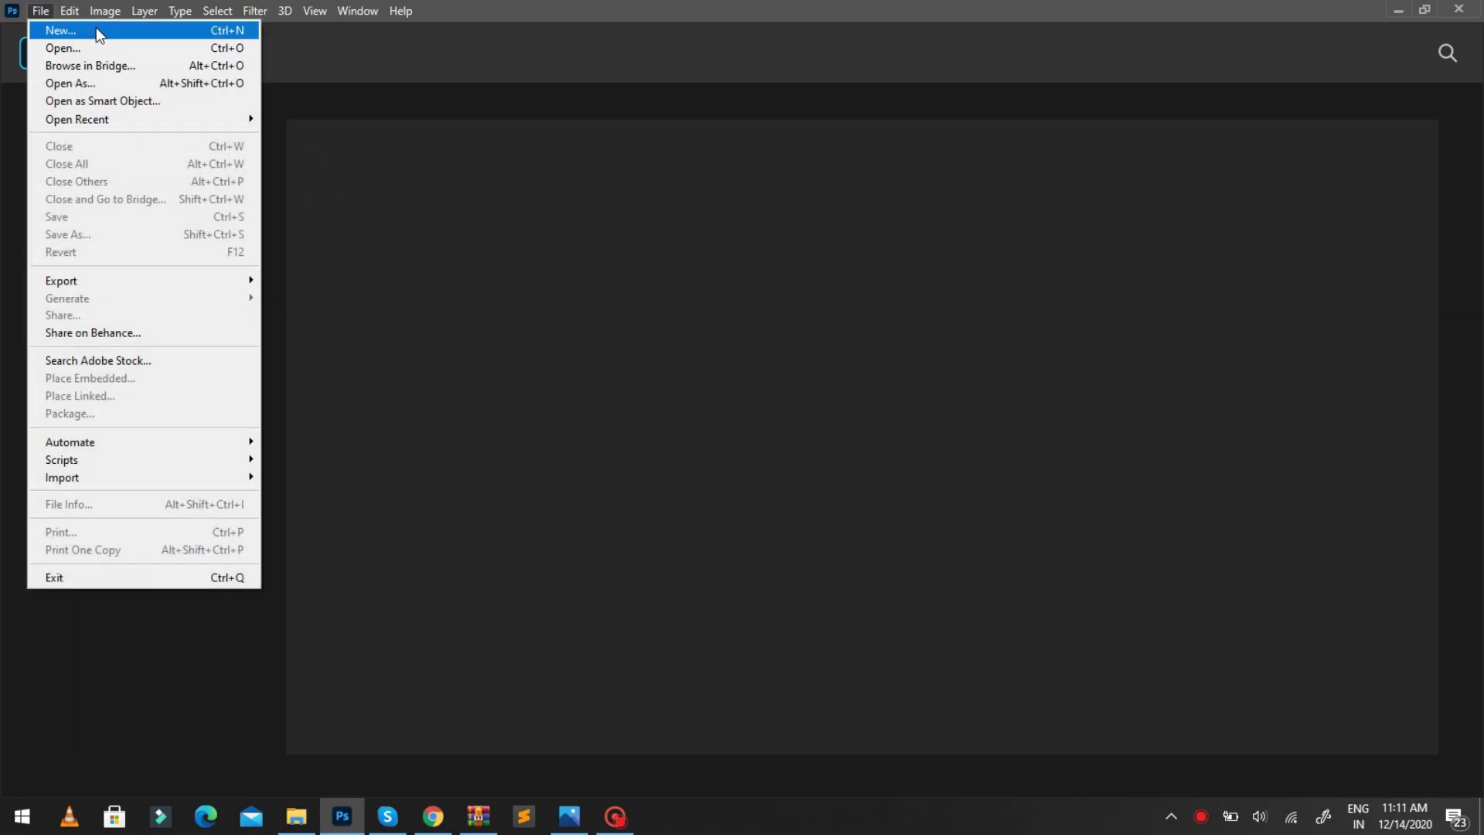
{"action": "left_click", "coordinate": [96, 30]}
{"action": "type", "text": "2000"}
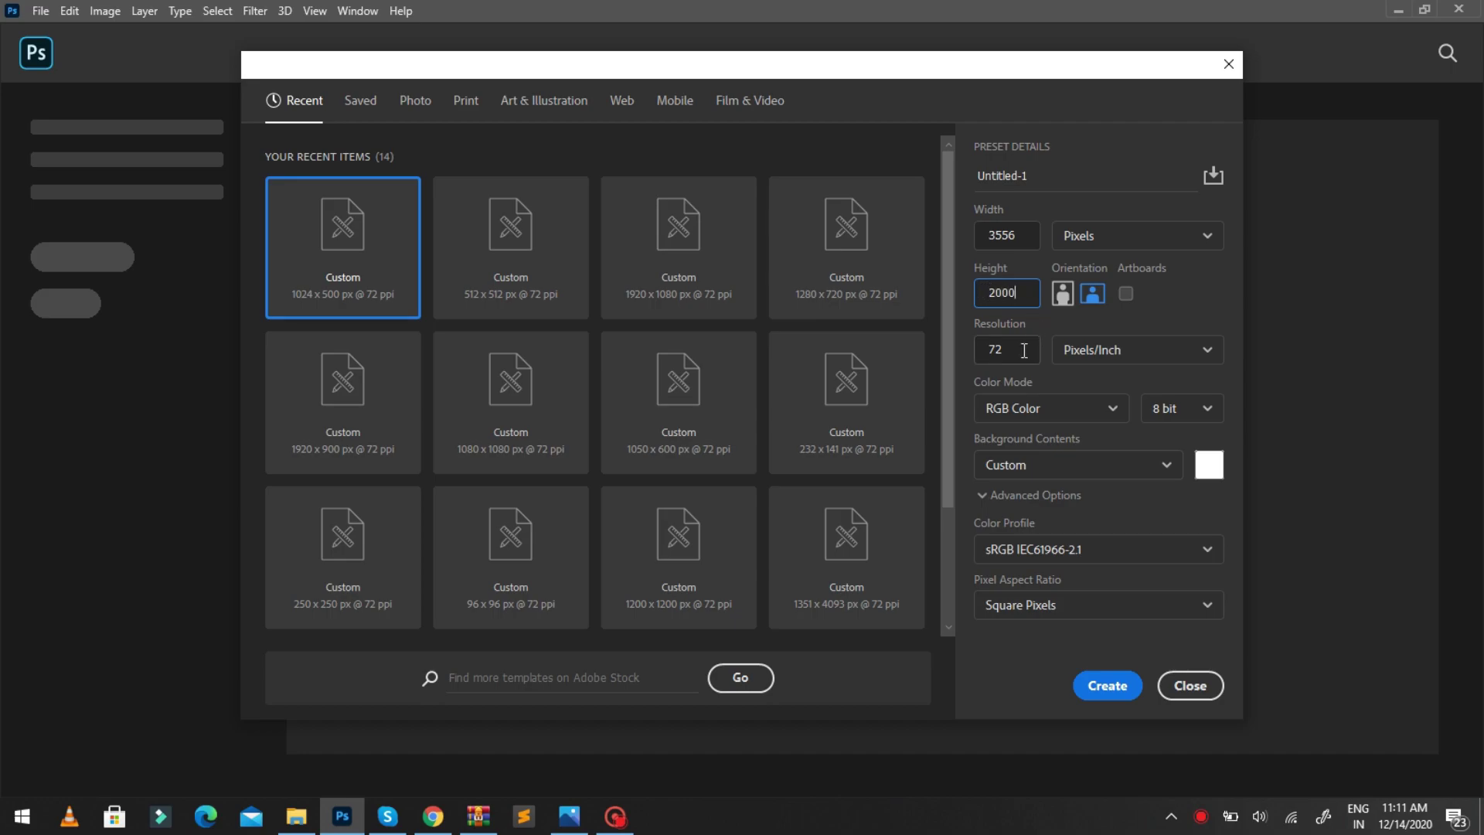
{"action": "left_click", "coordinate": [1119, 689]}
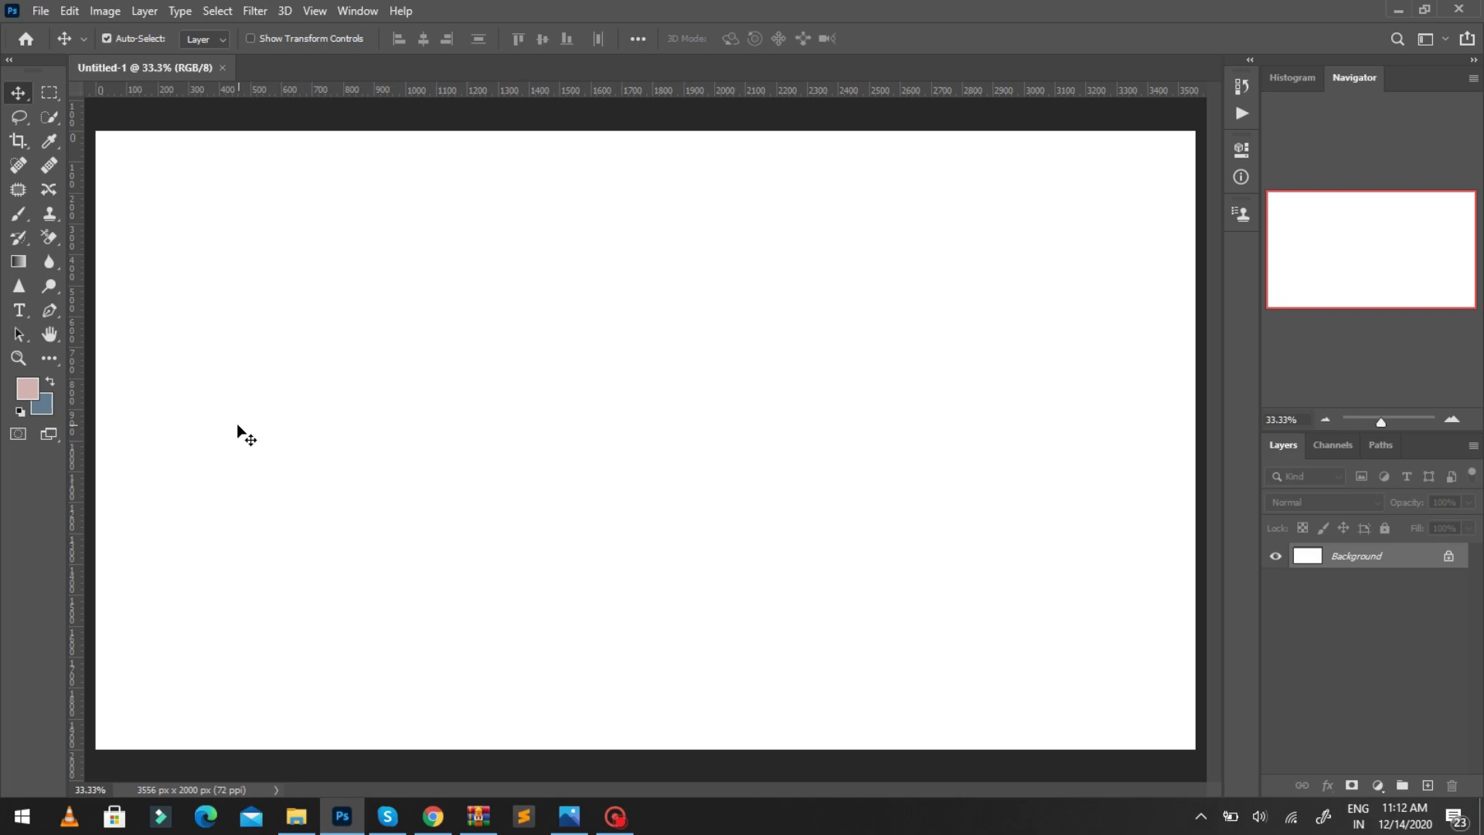
{"action": "left_click", "coordinate": [1398, 10]}
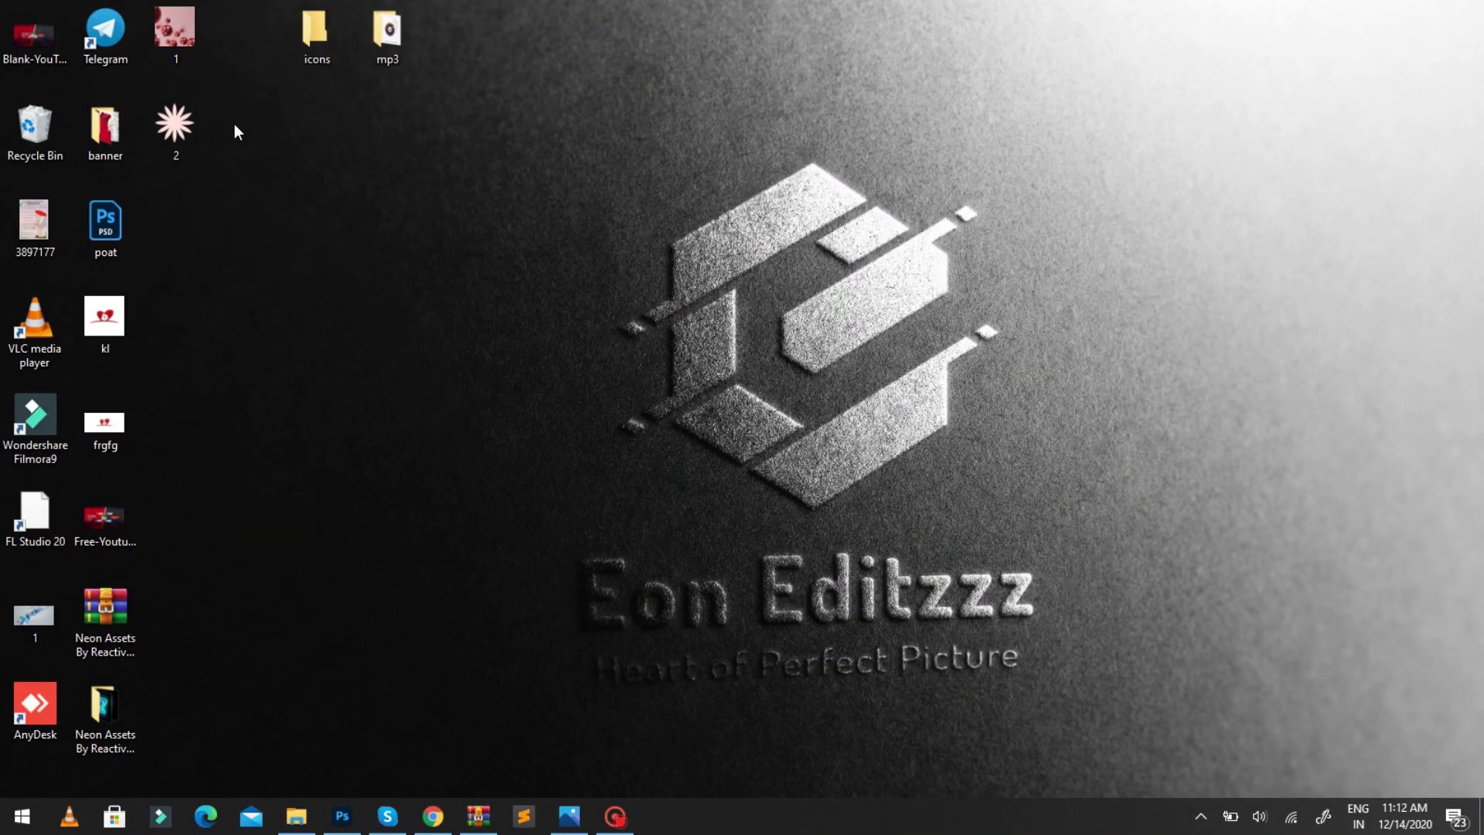
Step: Drop the red ornaments photo onto the canvas, scale it to full height and align it left
{"action": "left_click_drag", "start_coordinate": [184, 40], "coordinate": [385, 679]}
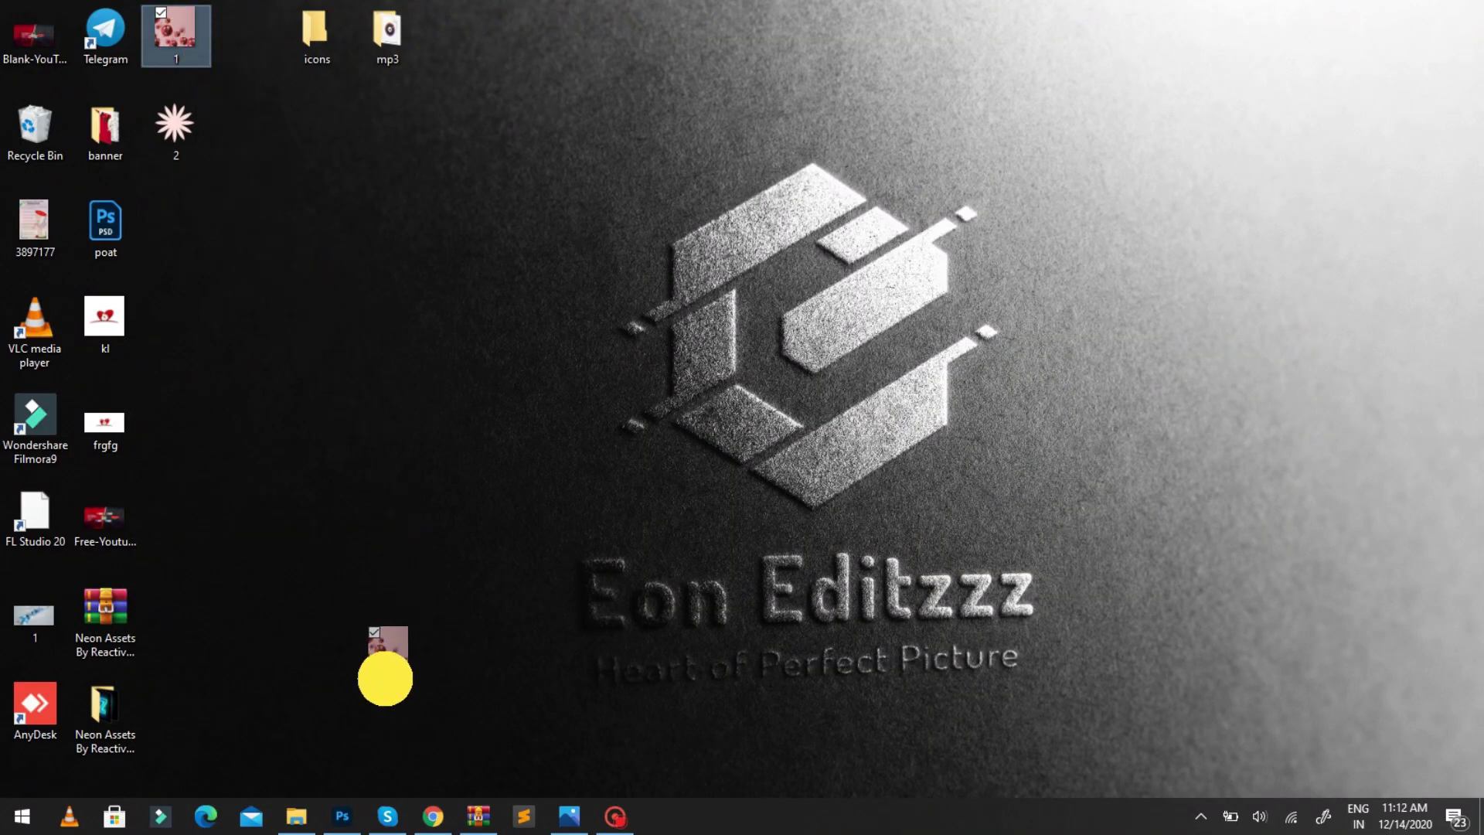
{"action": "left_click_drag", "start_coordinate": [348, 812], "coordinate": [341, 716]}
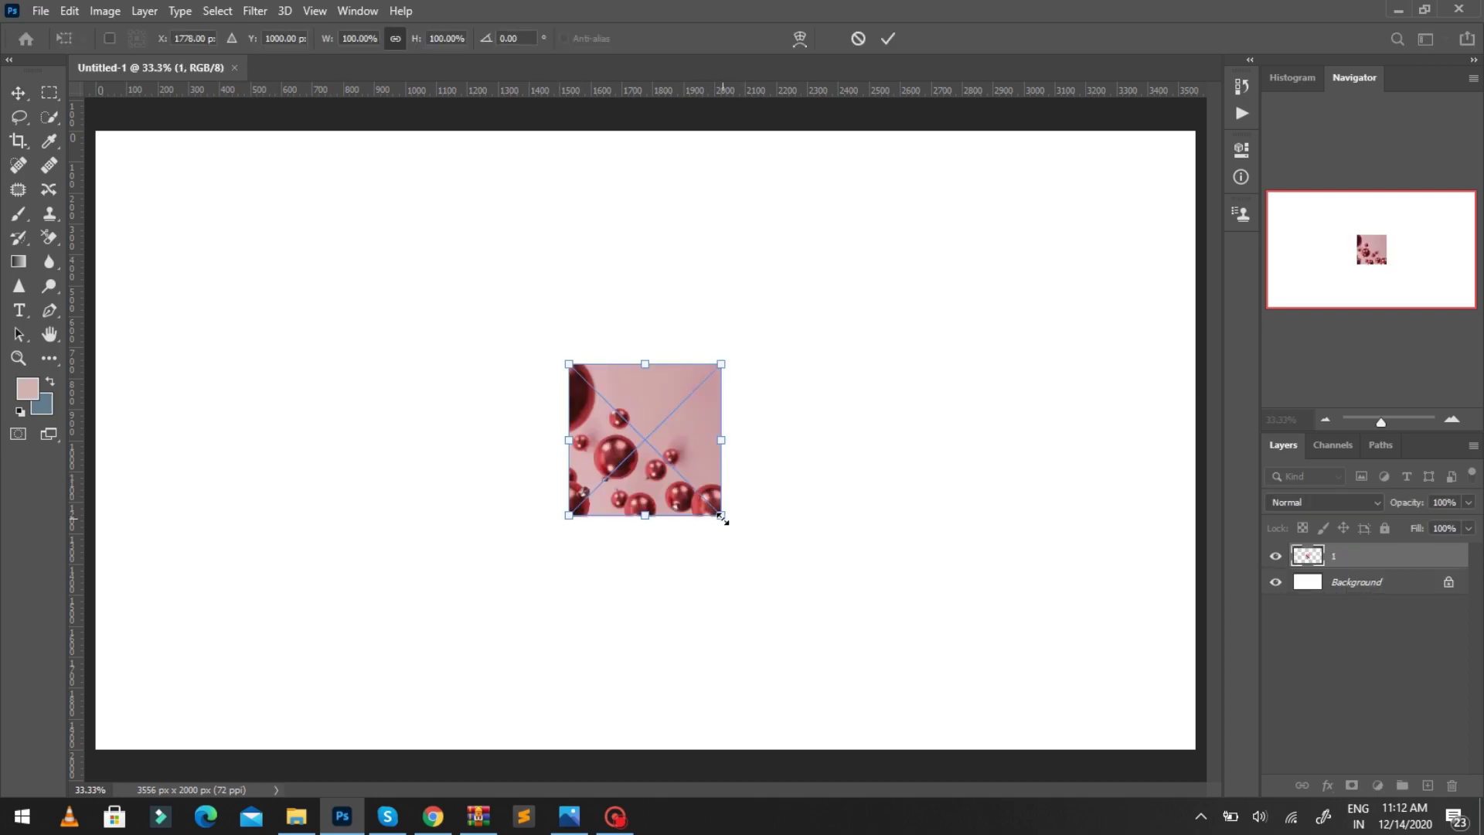
{"action": "left_click_drag", "start_coordinate": [722, 516], "coordinate": [988, 720]}
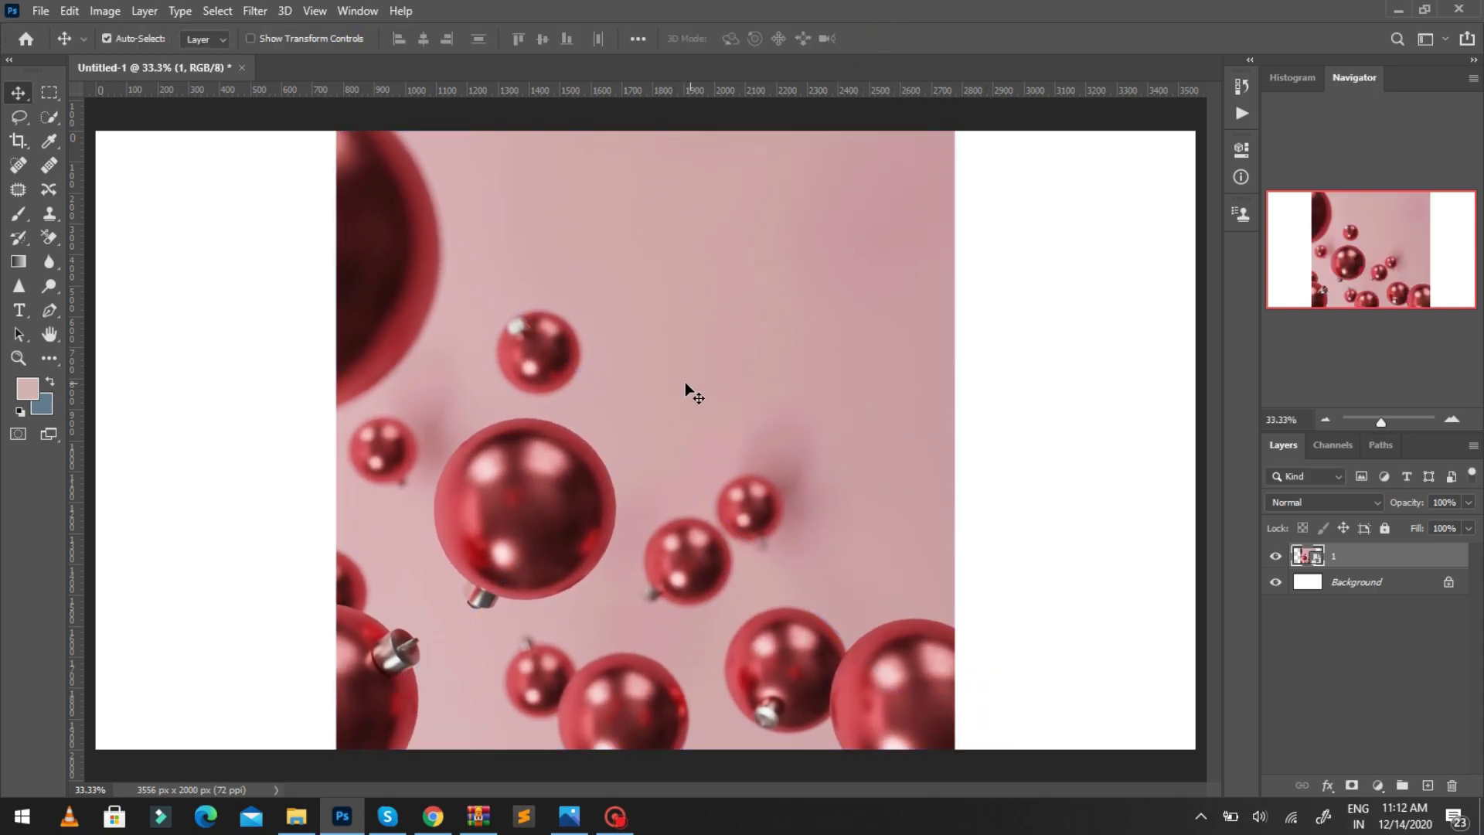
{"action": "left_click_drag", "start_coordinate": [621, 377], "coordinate": [447, 378]}
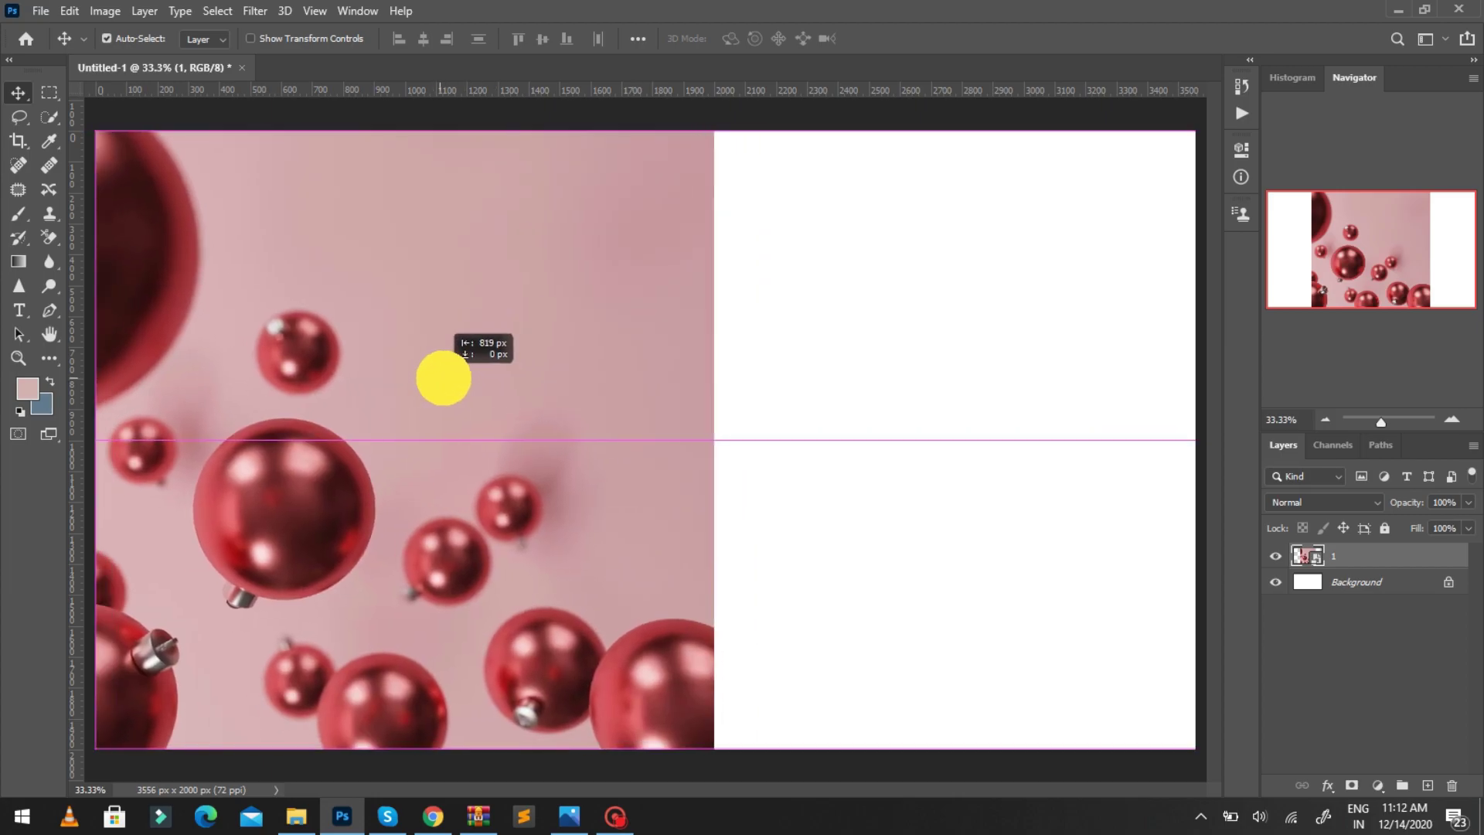
{"action": "left_click", "coordinate": [1456, 619]}
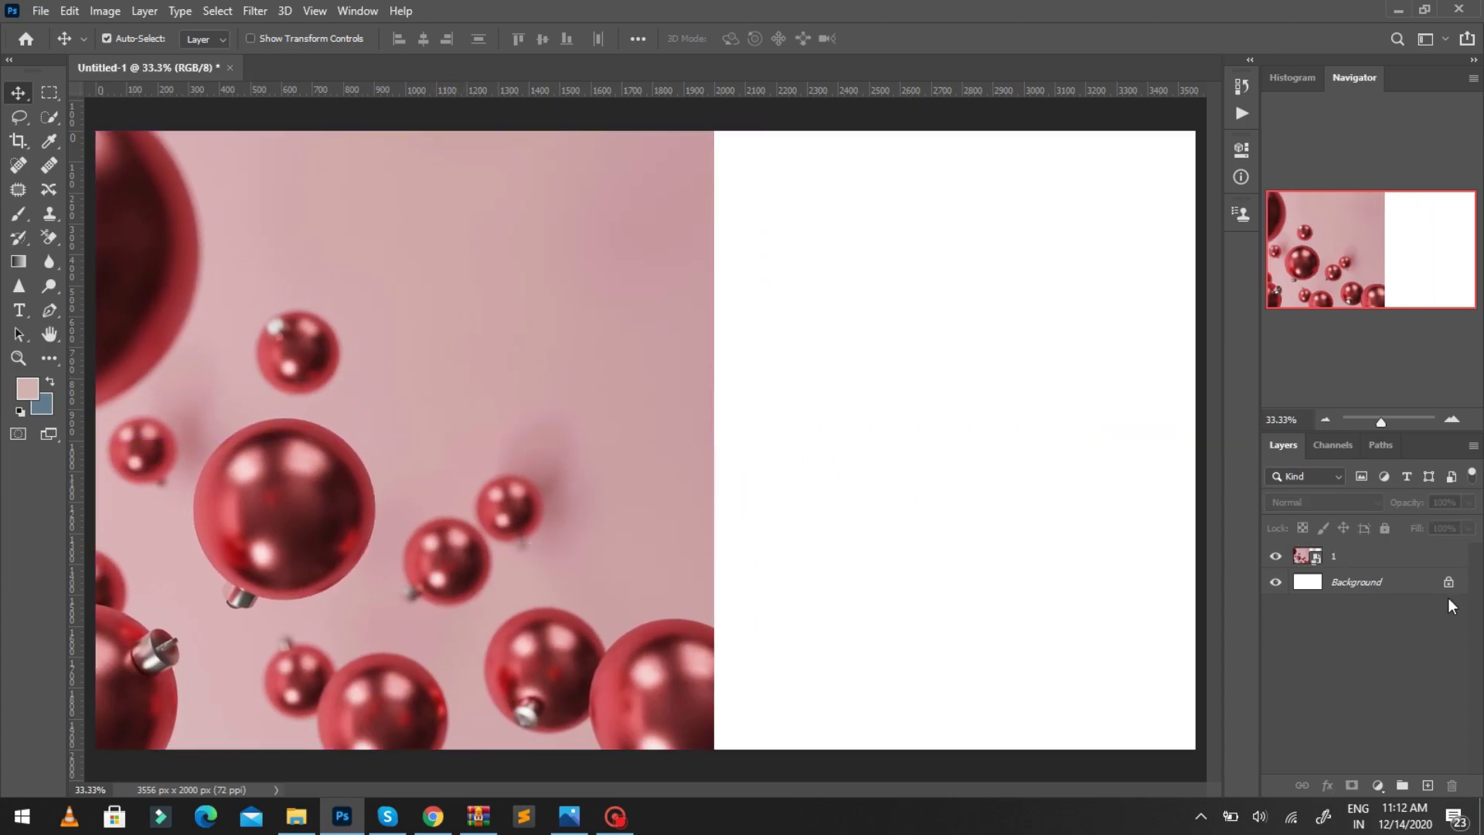
Step: Unlock the Background layer and add a pink Solid Color fill layer
{"action": "left_click", "coordinate": [1448, 582]}
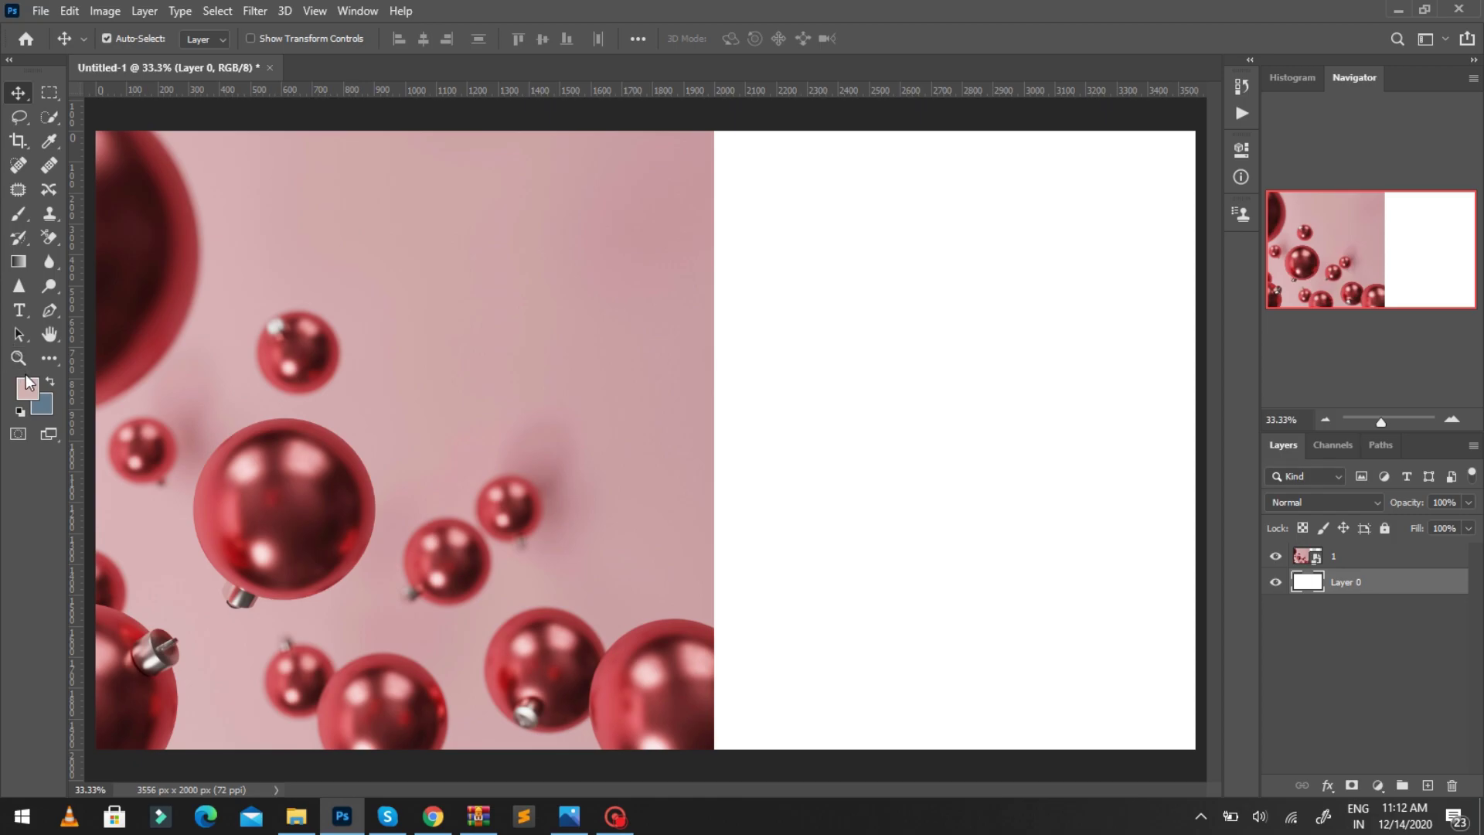
{"action": "left_click", "coordinate": [1377, 787]}
{"action": "left_click", "coordinate": [1384, 462]}
{"action": "left_click", "coordinate": [1376, 556]}
Step: Rasterize the ornaments photo and erase its right edge to blend into the pink
{"action": "left_click", "coordinate": [49, 238]}
{"action": "left_click", "coordinate": [410, 39]}
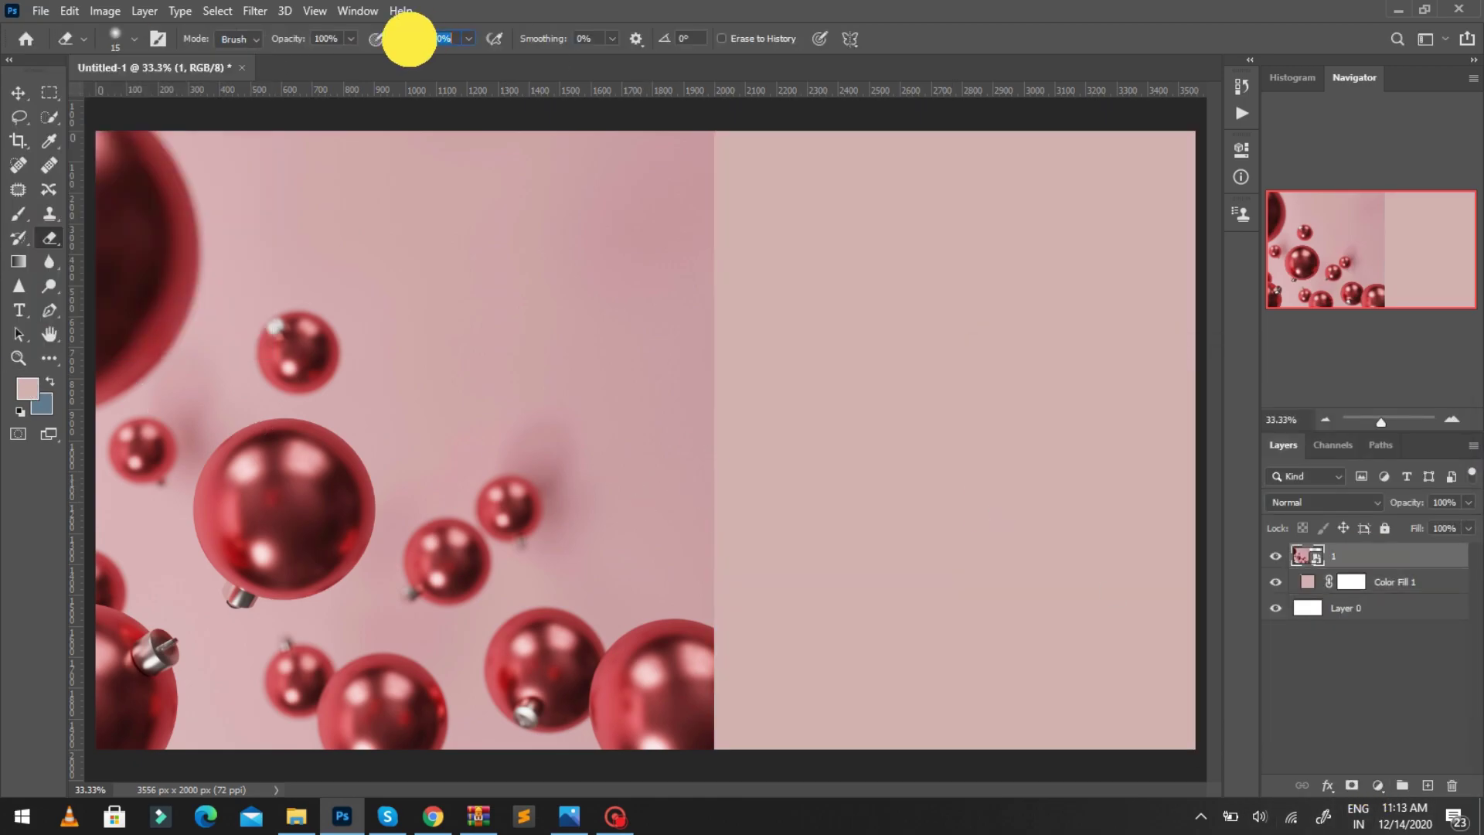
{"action": "left_click", "coordinate": [734, 325]}
{"action": "left_click_drag", "start_coordinate": [796, 727], "coordinate": [657, 680]}
{"action": "left_click_drag", "start_coordinate": [696, 464], "coordinate": [775, 265]}
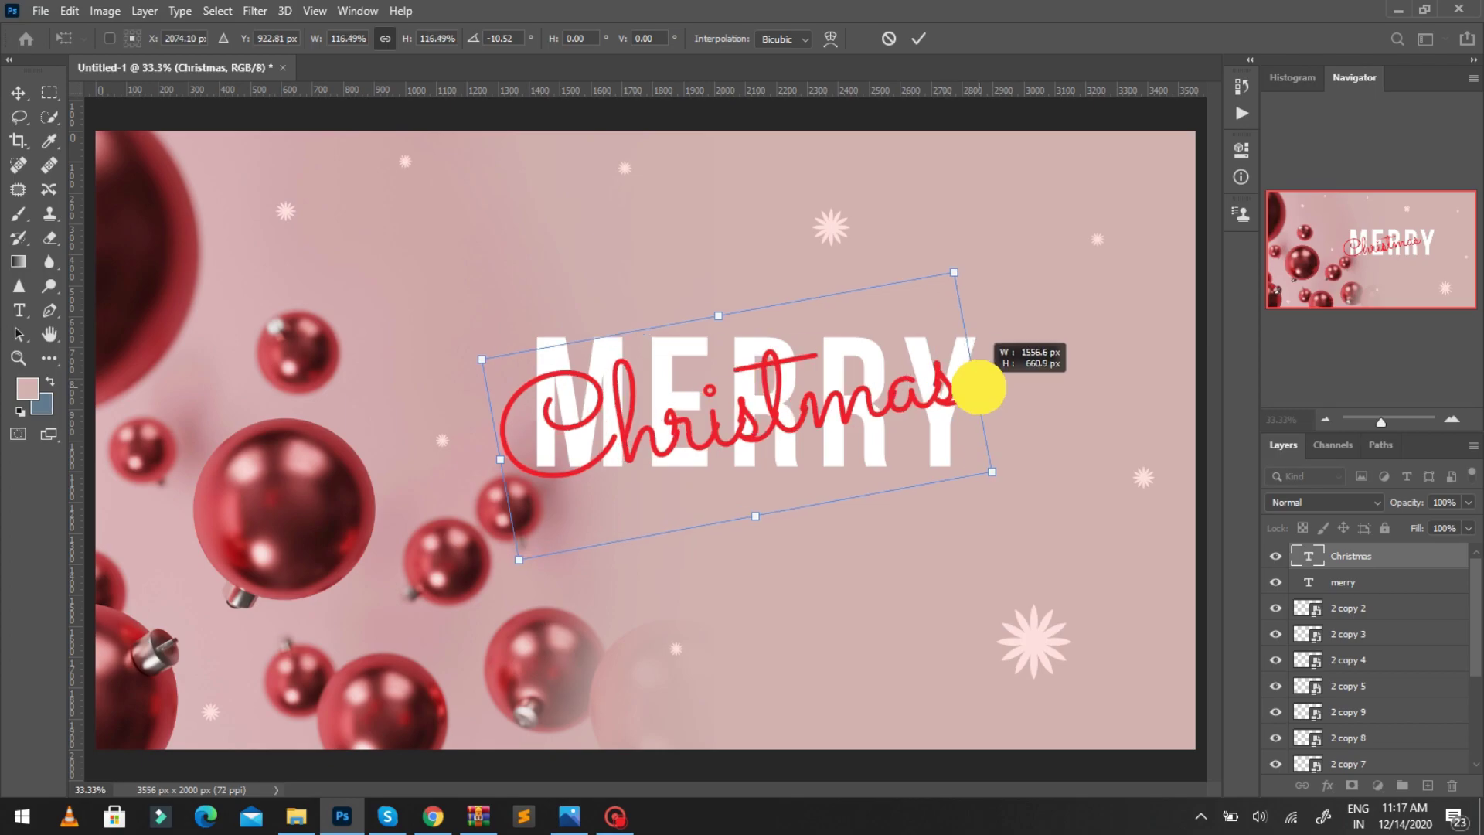
Step: Commit the enlarged MERRY and load its letters as a selection for erasing Christmas overlaps
{"action": "left_click", "coordinate": [918, 39]}
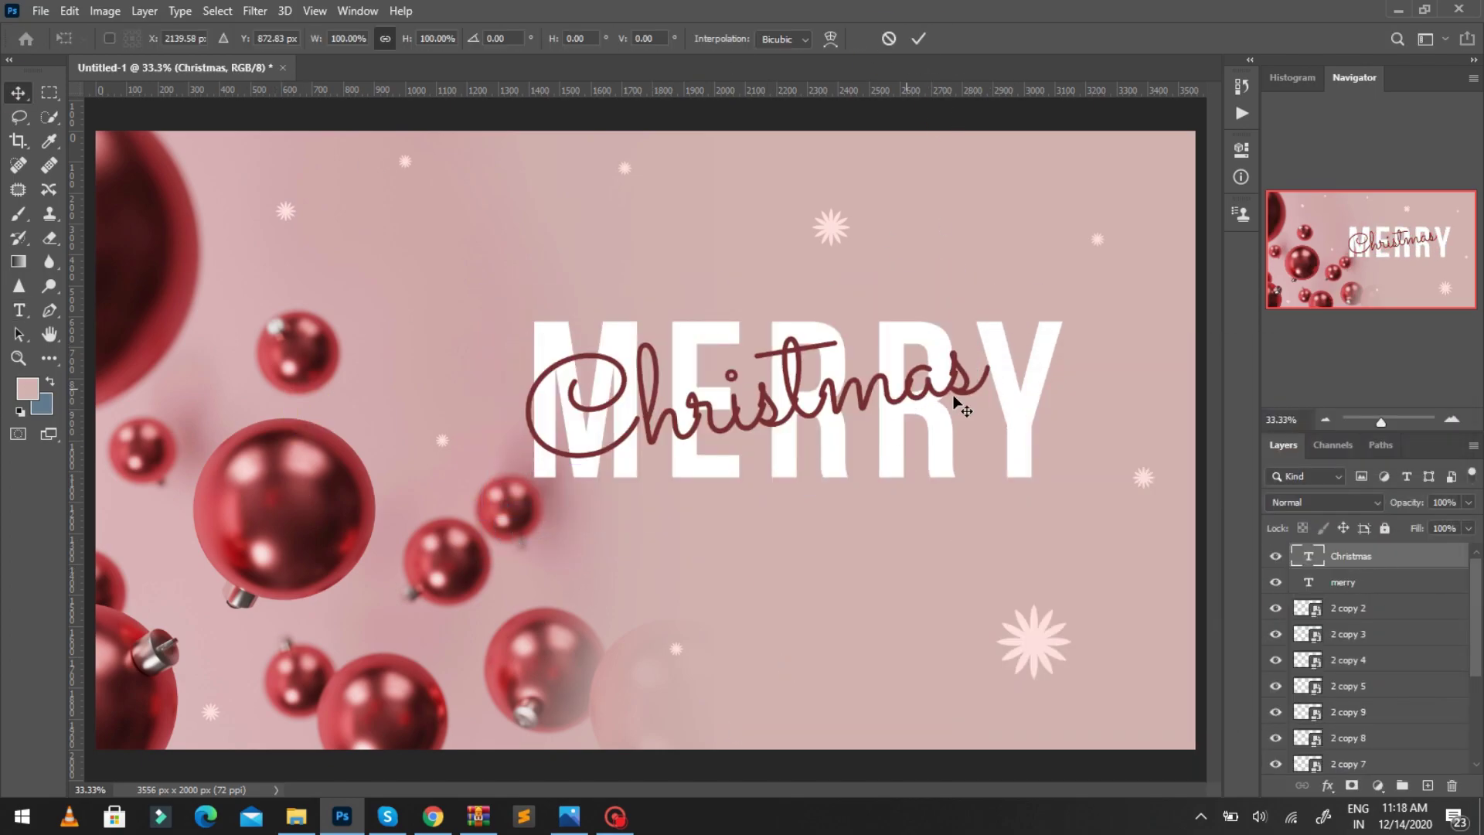
{"action": "left_click", "coordinate": [1308, 582], "text": "ctrl"}
{"action": "key", "text": "e"}
{"action": "scroll", "coordinate": [431, 348], "scroll_direction": "up", "scroll_amount": 5}
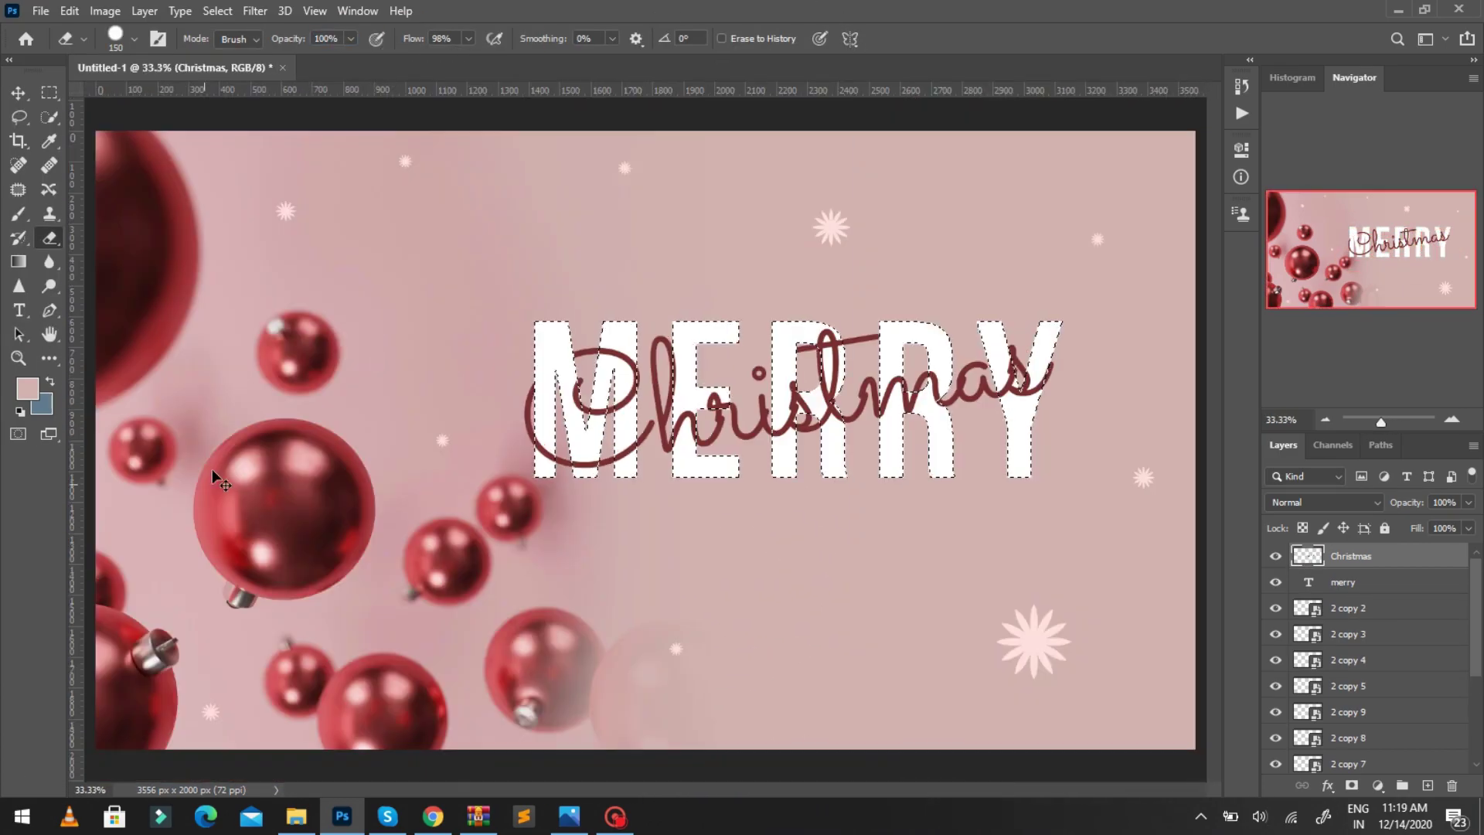
Step: Add a drop shadow to the Christmas layer and copy it onto the merry layer
{"action": "right_click", "coordinate": [1403, 556]}
{"action": "left_click", "coordinate": [1213, 39]}
{"action": "left_click", "coordinate": [846, 651]}
{"action": "left_click", "coordinate": [1404, 322]}
{"action": "left_click_drag", "start_coordinate": [1449, 556], "coordinate": [1345, 617]}
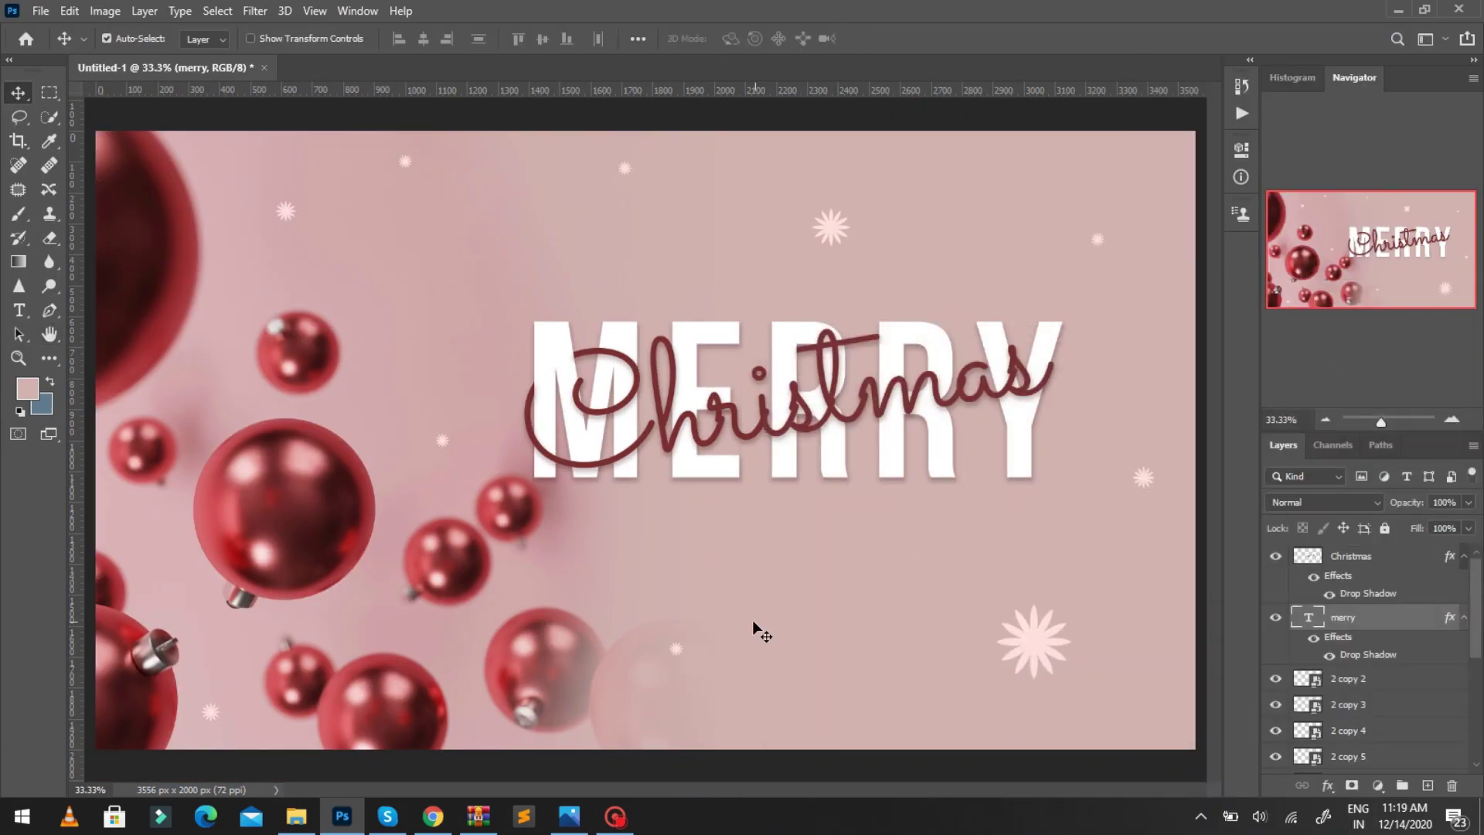
Step: Paste the two-line tagline below the title and set it to 105 pt
{"action": "key", "text": "t"}
{"action": "left_click", "coordinate": [696, 587]}
{"action": "key", "text": "ctrl+v"}
{"action": "key", "text": "Return"}
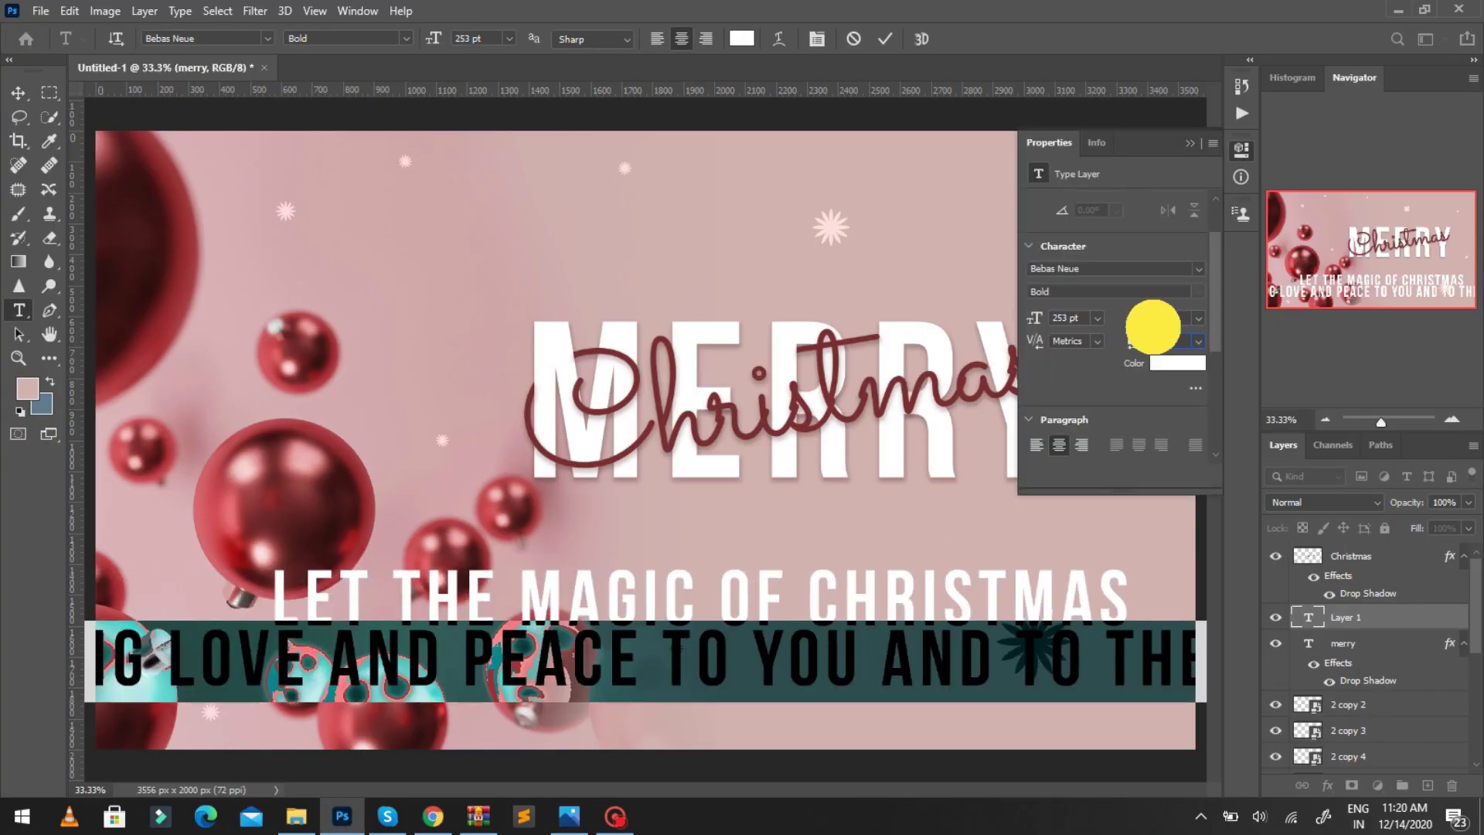
{"action": "key", "text": "ctrl+a"}
{"action": "left_click", "coordinate": [479, 38]}
{"action": "type", "text": "105"}
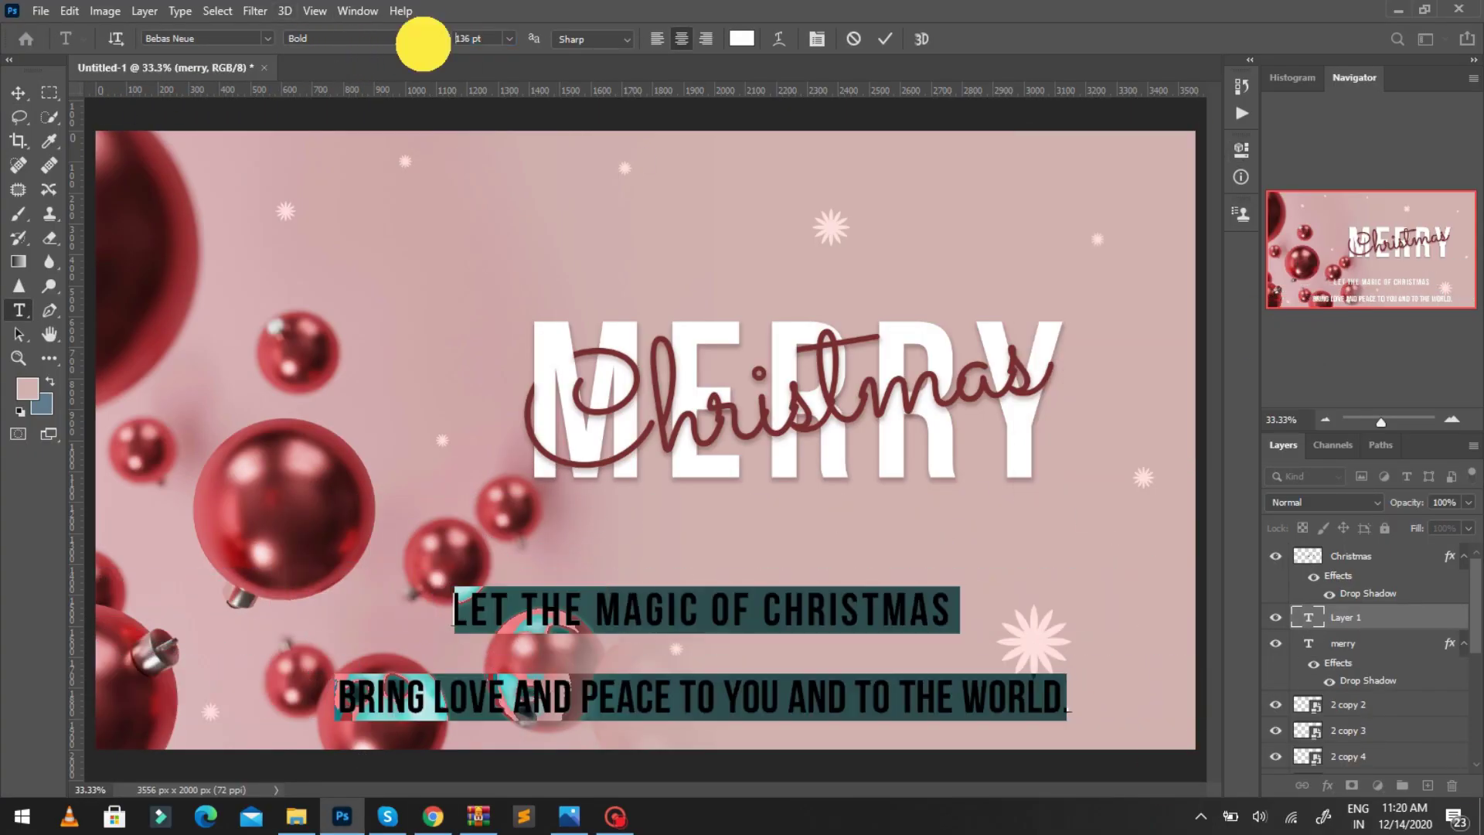
{"action": "key", "text": "Return"}
Step: Style the tagline in red Staatliches with tracking 20 and tighter leading, moved up under the title
{"action": "type", "text": "20"}
{"action": "key", "text": "Return"}
{"action": "left_click_drag", "start_coordinate": [1136, 317], "coordinate": [1121, 317]}
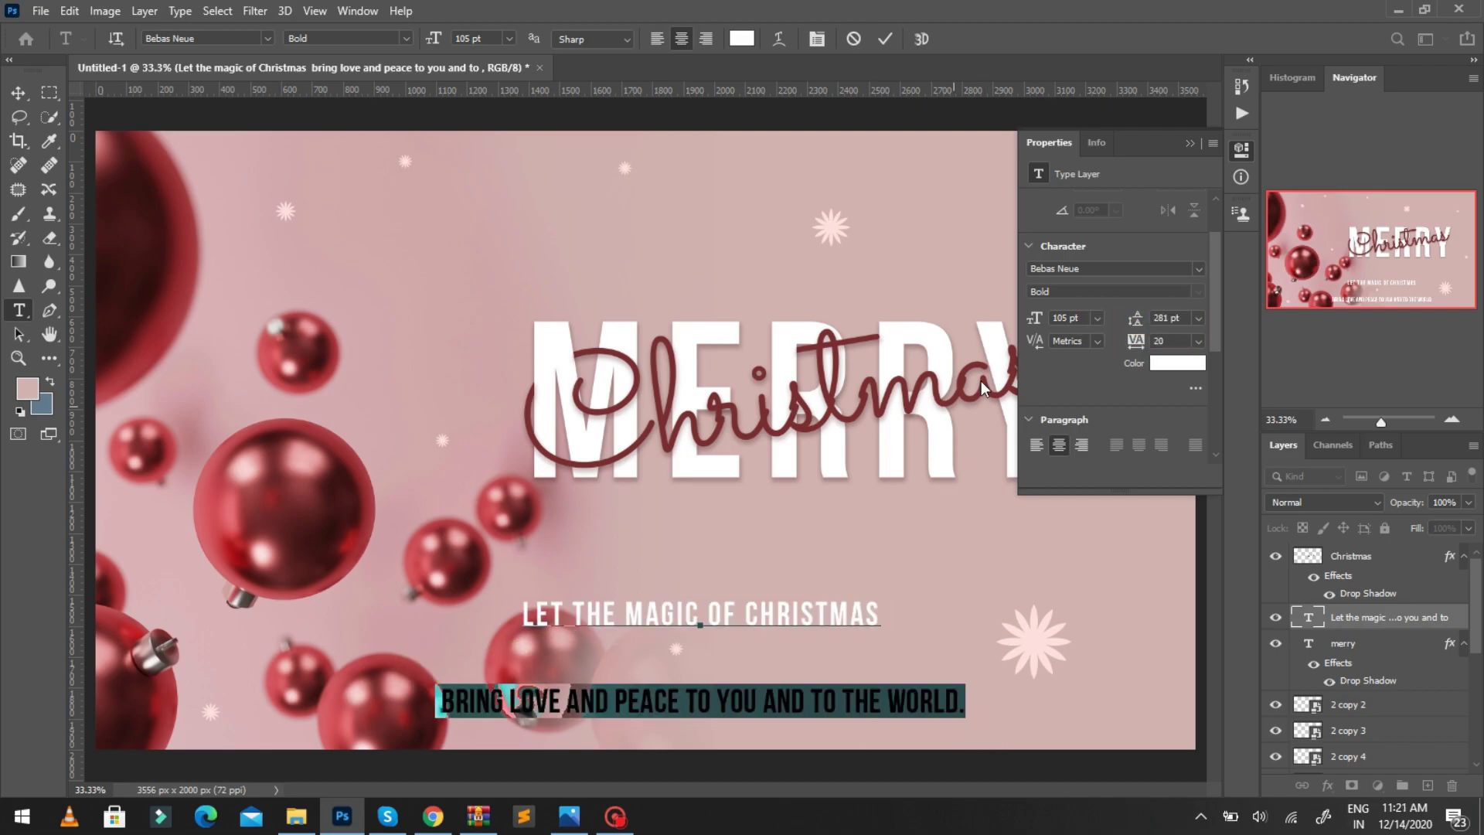
{"action": "left_click", "coordinate": [741, 38]}
{"action": "left_click", "coordinate": [1403, 394]}
{"action": "left_click", "coordinate": [267, 38]}
{"action": "key", "text": "ctrl+Return"}
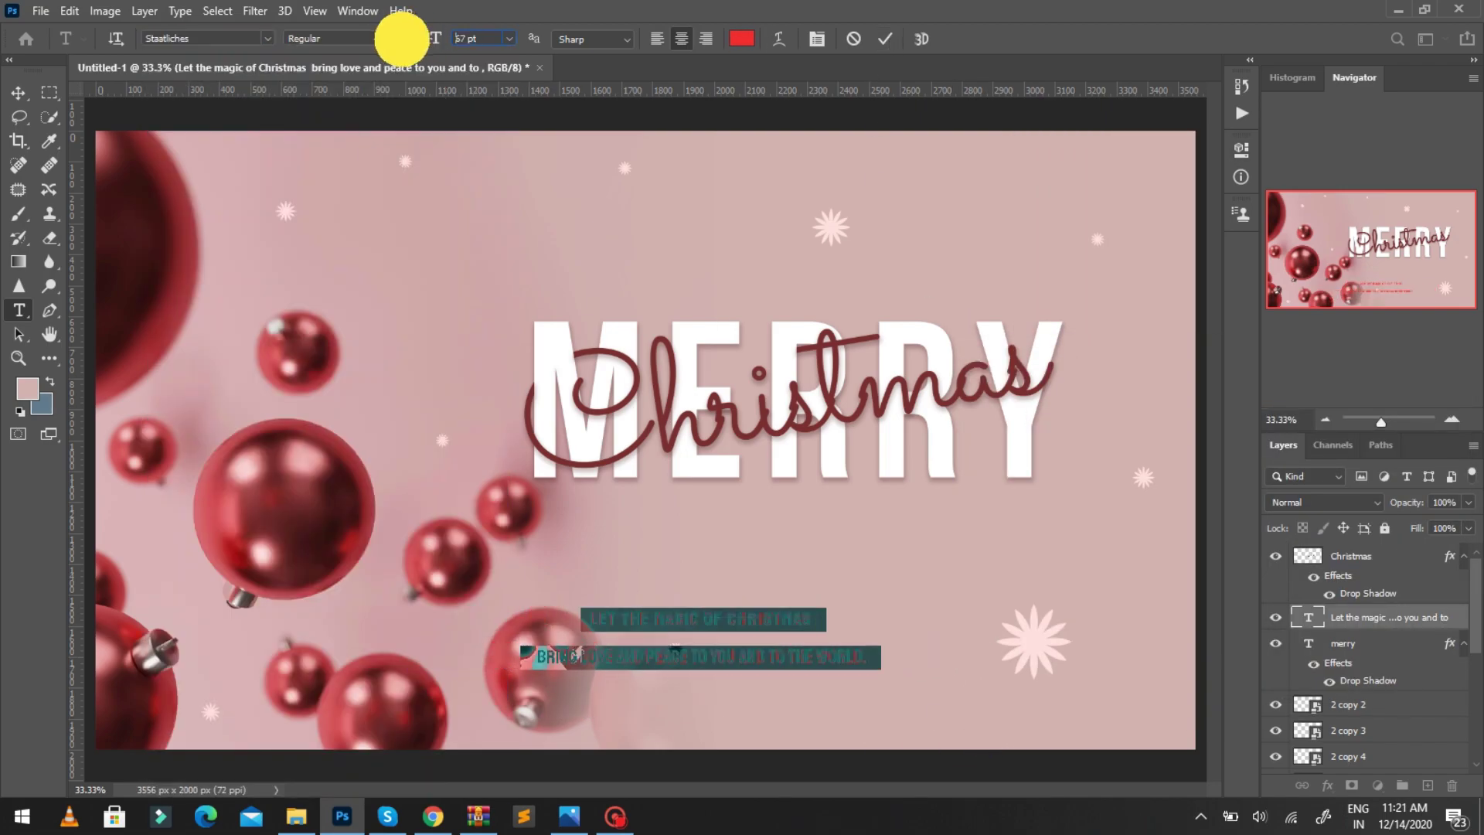
{"action": "key", "text": "v"}
{"action": "left_click_drag", "start_coordinate": [703, 603], "coordinate": [818, 557]}
{"action": "left_click_drag", "start_coordinate": [983, 630], "coordinate": [530, 663]}
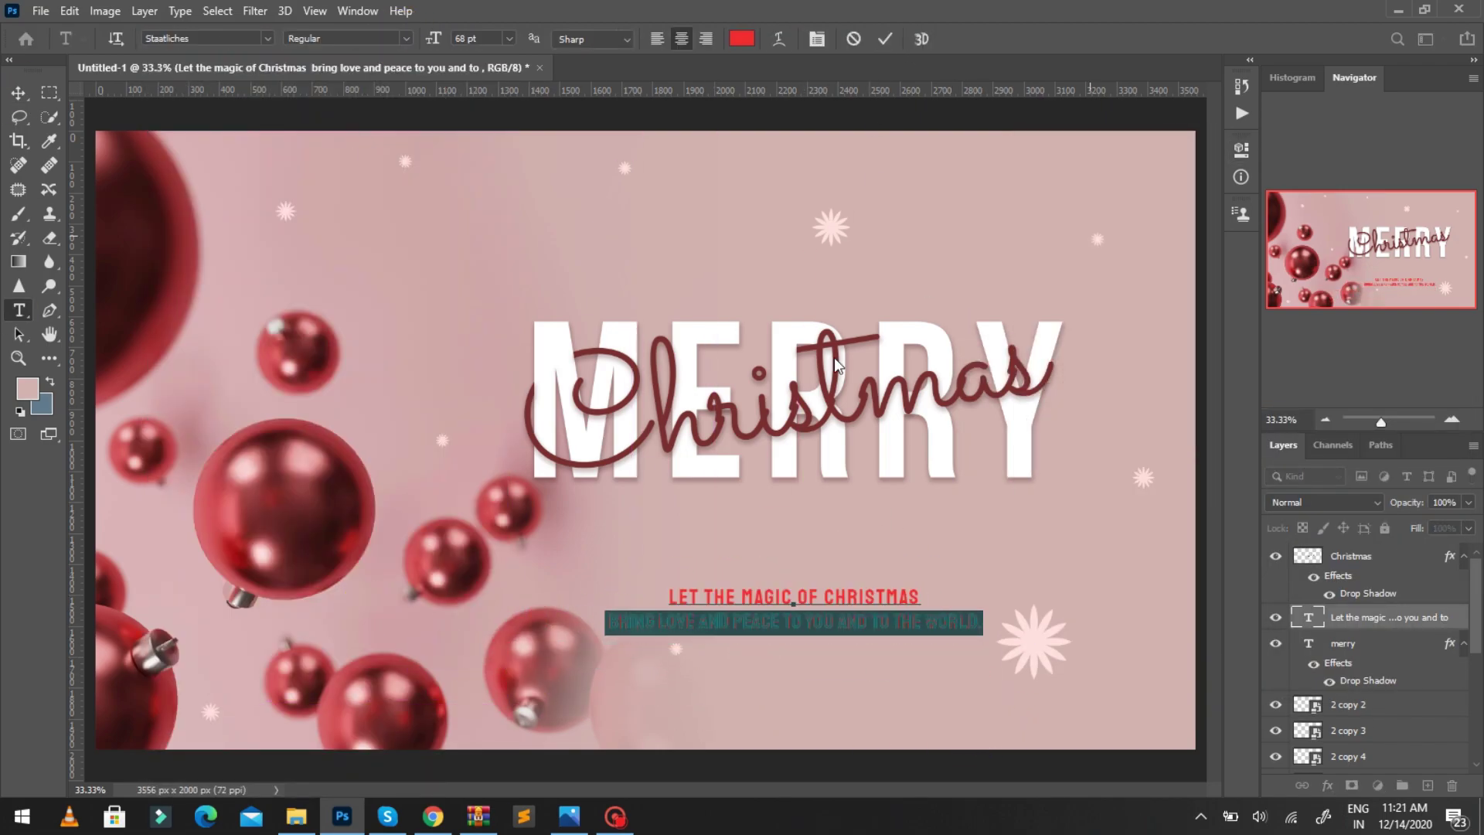
{"action": "key", "text": "ctrl+Return"}
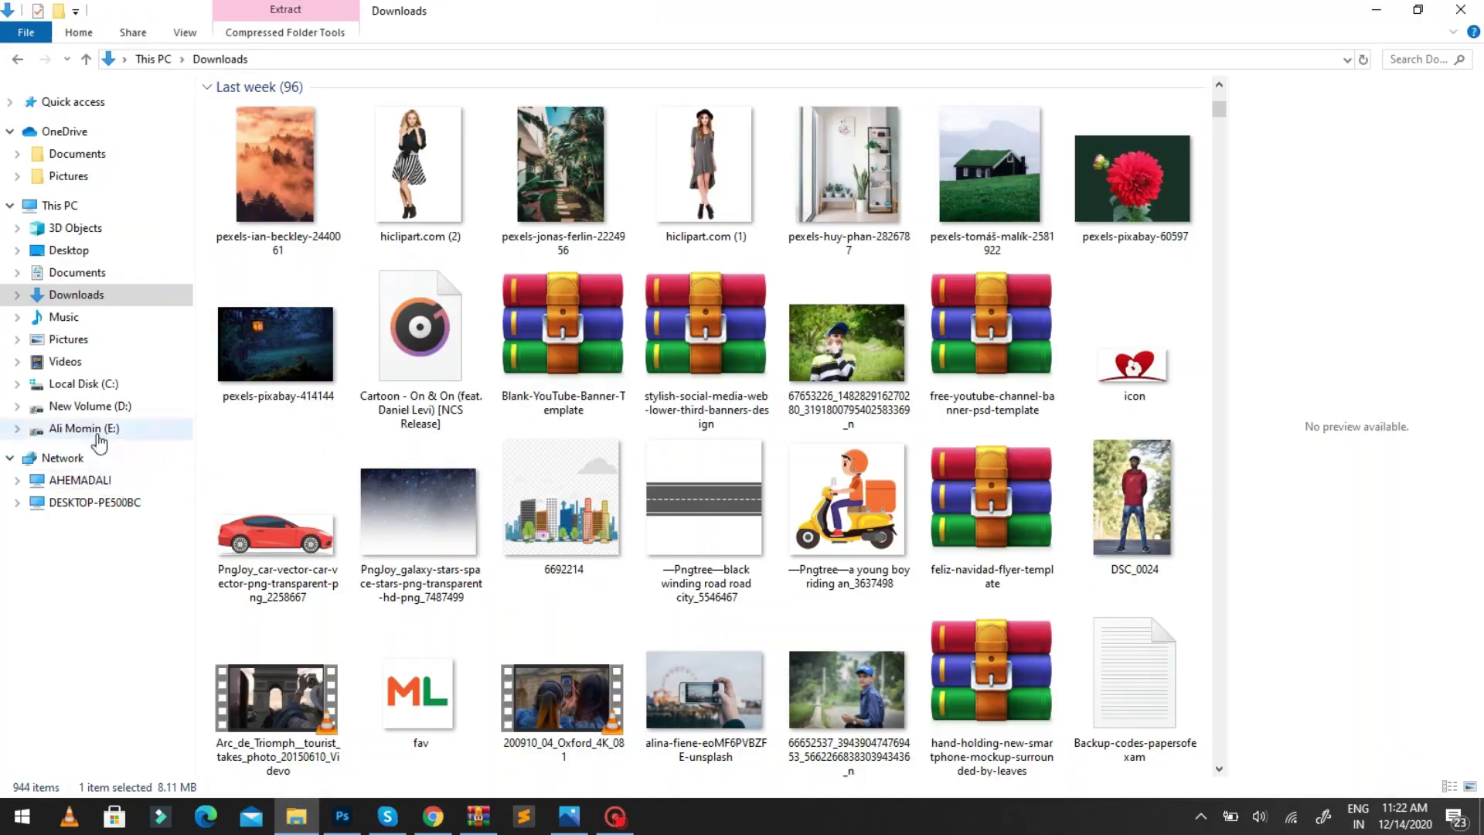
Step: Open the banner images folder and drag a gold snowflake image onto the canvas
{"action": "left_click", "coordinate": [99, 429]}
{"action": "double_click", "coordinate": [712, 248]}
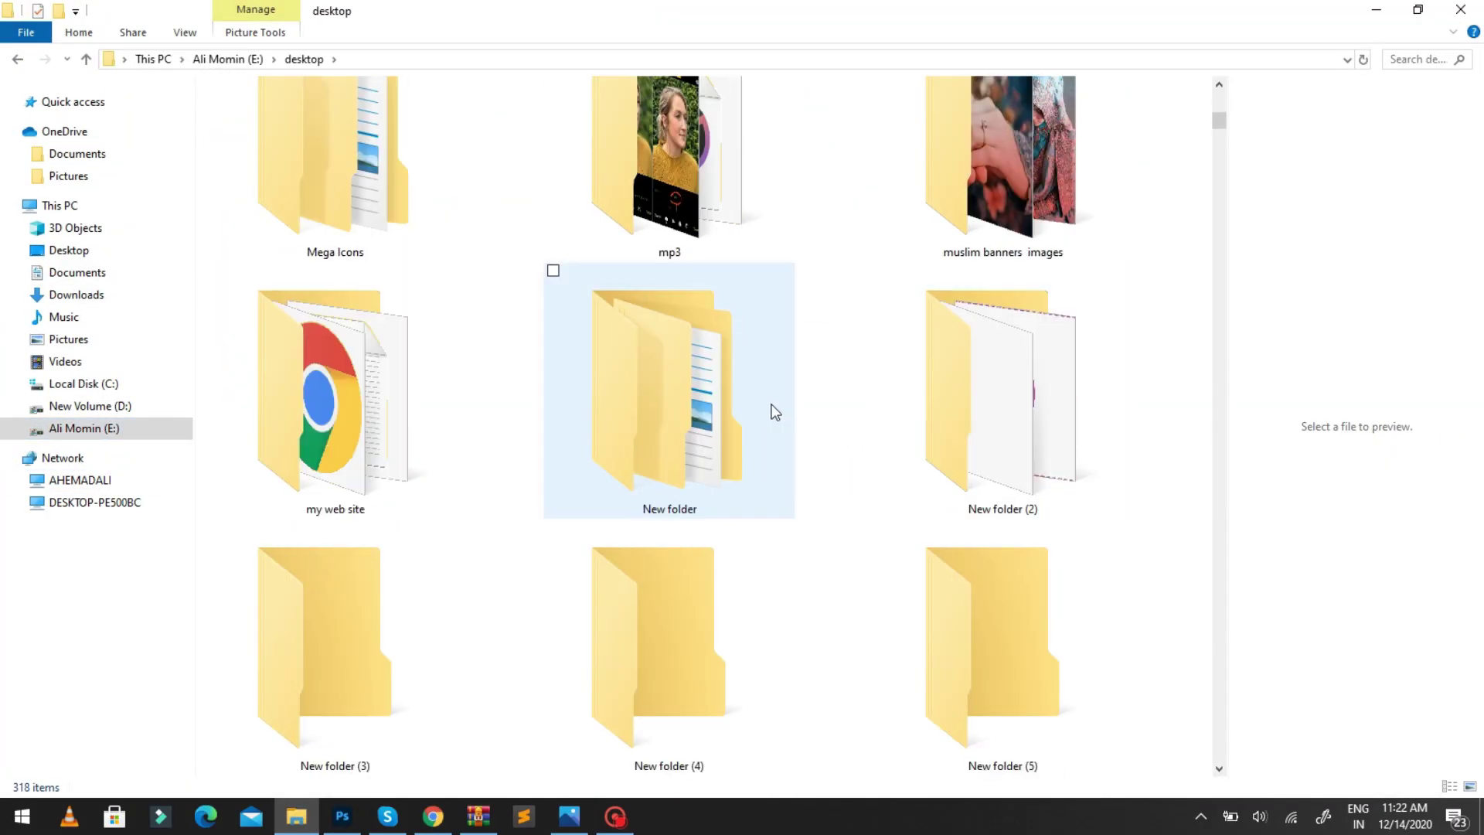
{"action": "key", "text": "alt+Up"}
{"action": "scroll", "coordinate": [764, 311], "scroll_direction": "down", "scroll_amount": 5}
{"action": "scroll", "coordinate": [764, 311], "scroll_direction": "down", "scroll_amount": 5}
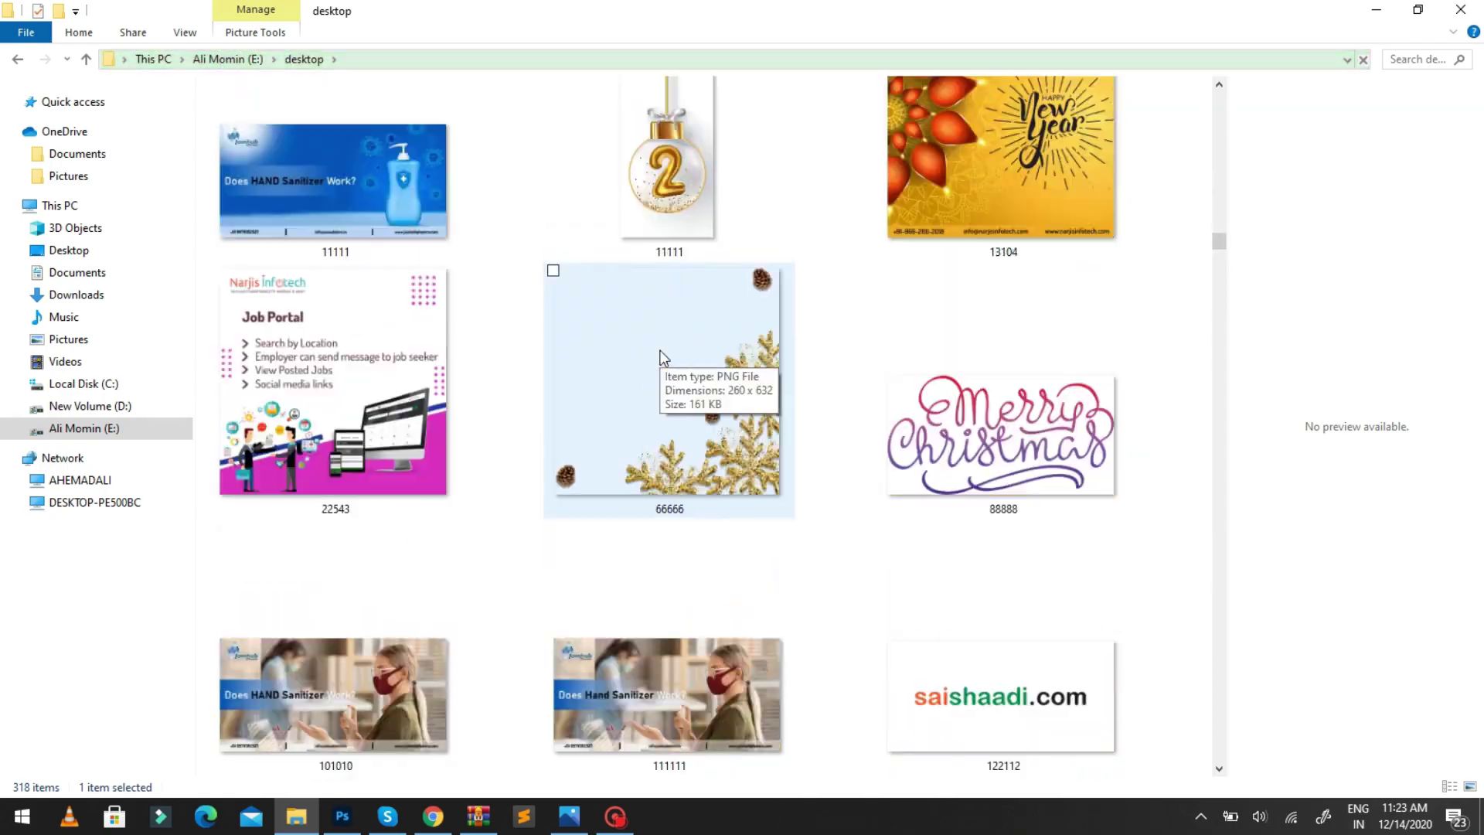
{"action": "scroll", "coordinate": [657, 410], "scroll_direction": "down", "scroll_amount": 3}
{"action": "scroll", "coordinate": [565, 506], "scroll_direction": "up", "scroll_amount": 3}
{"action": "left_click_drag", "start_coordinate": [562, 490], "coordinate": [1133, 304]}
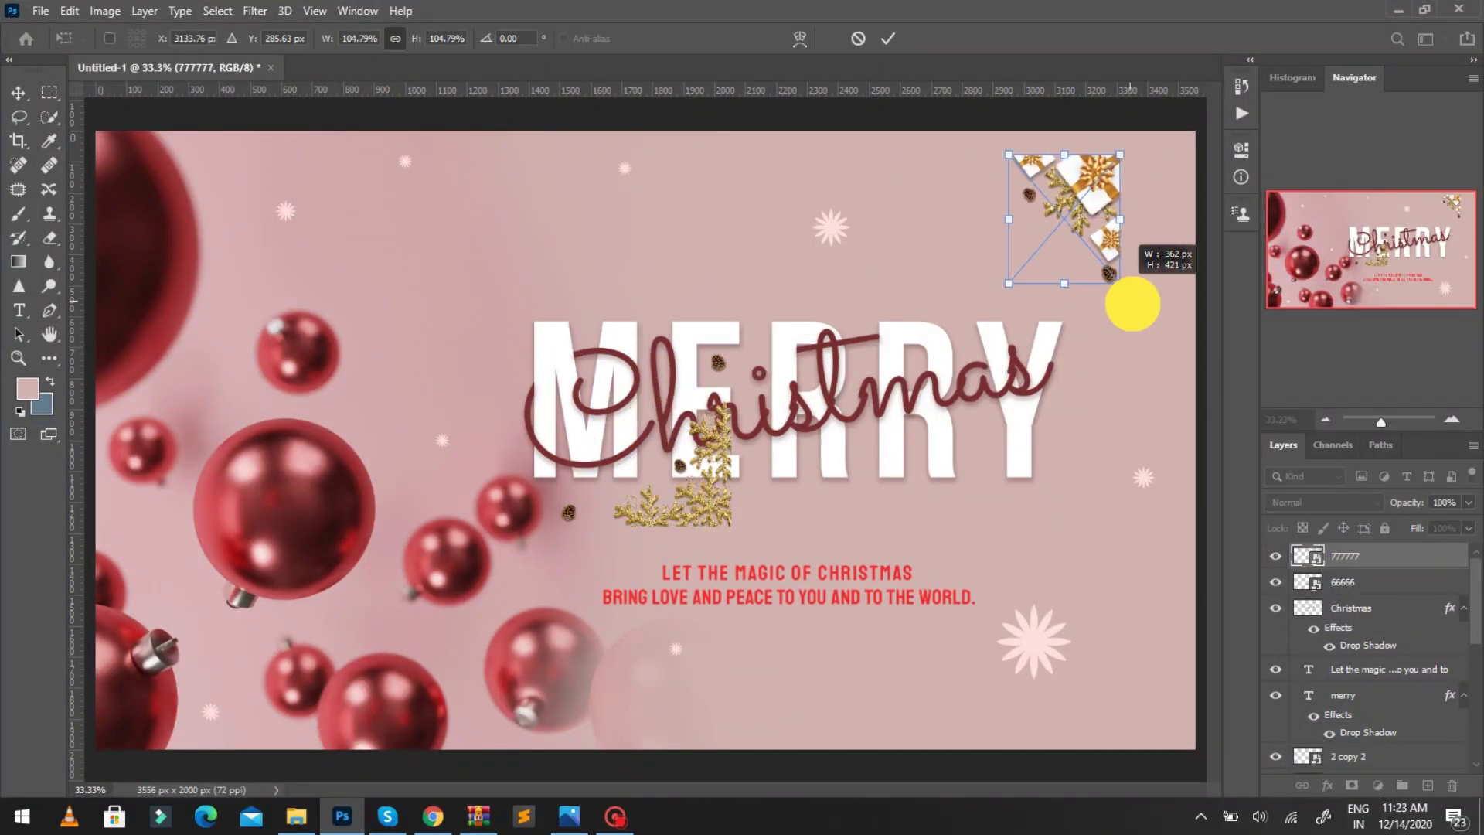
Step: Move the gold snowflakes to the bottom-right corner and bring the number baubles in near the top
{"action": "left_click", "coordinate": [887, 38]}
{"action": "left_click_drag", "start_coordinate": [680, 503], "coordinate": [1105, 696]}
{"action": "left_click", "coordinate": [755, 580]}
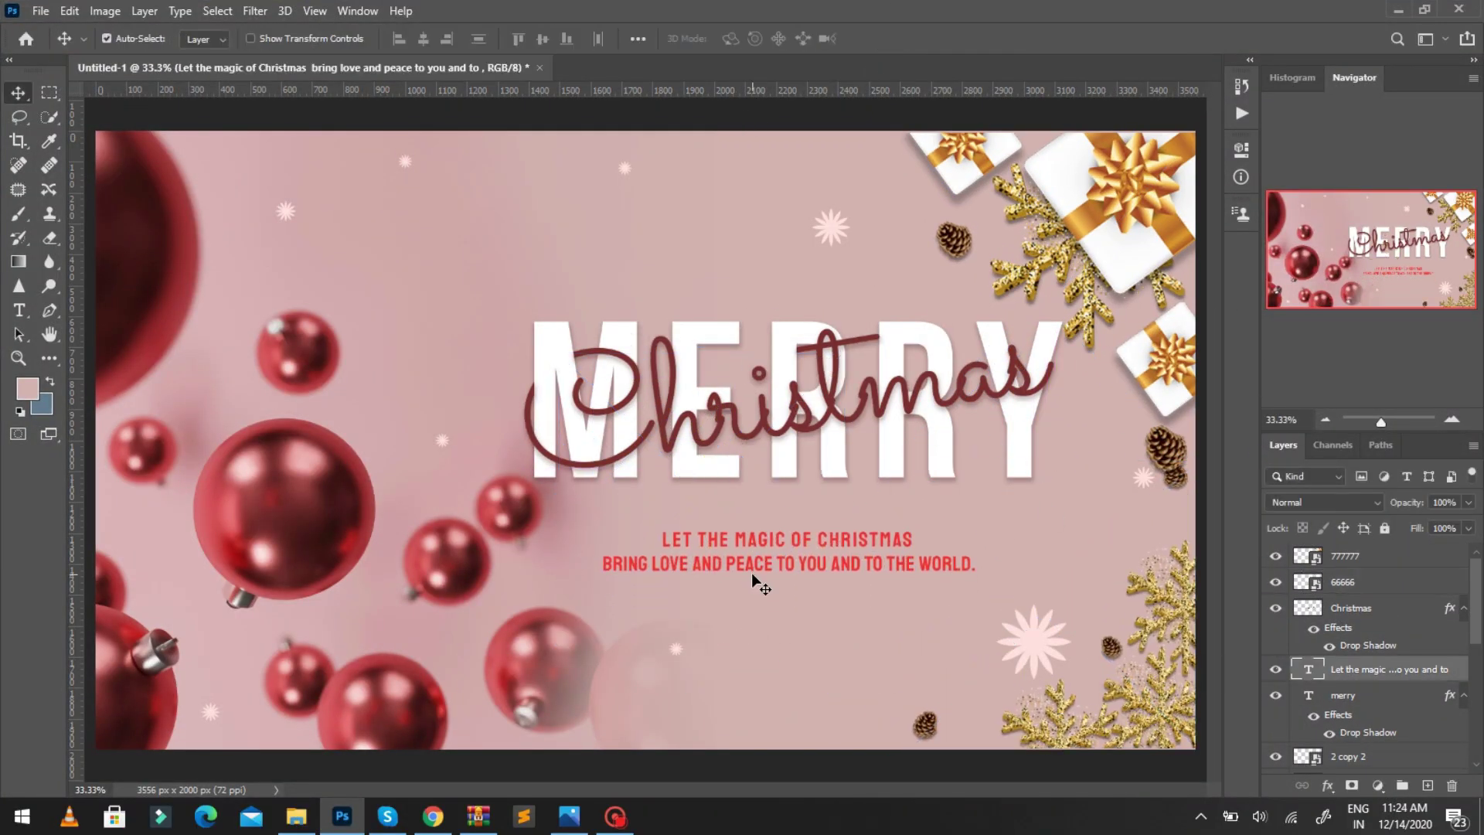
{"action": "key", "text": "alt+Tab"}
{"action": "scroll", "coordinate": [626, 530], "scroll_direction": "down", "scroll_amount": 5}
{"action": "left_click_drag", "start_coordinate": [1010, 414], "coordinate": [649, 464]}
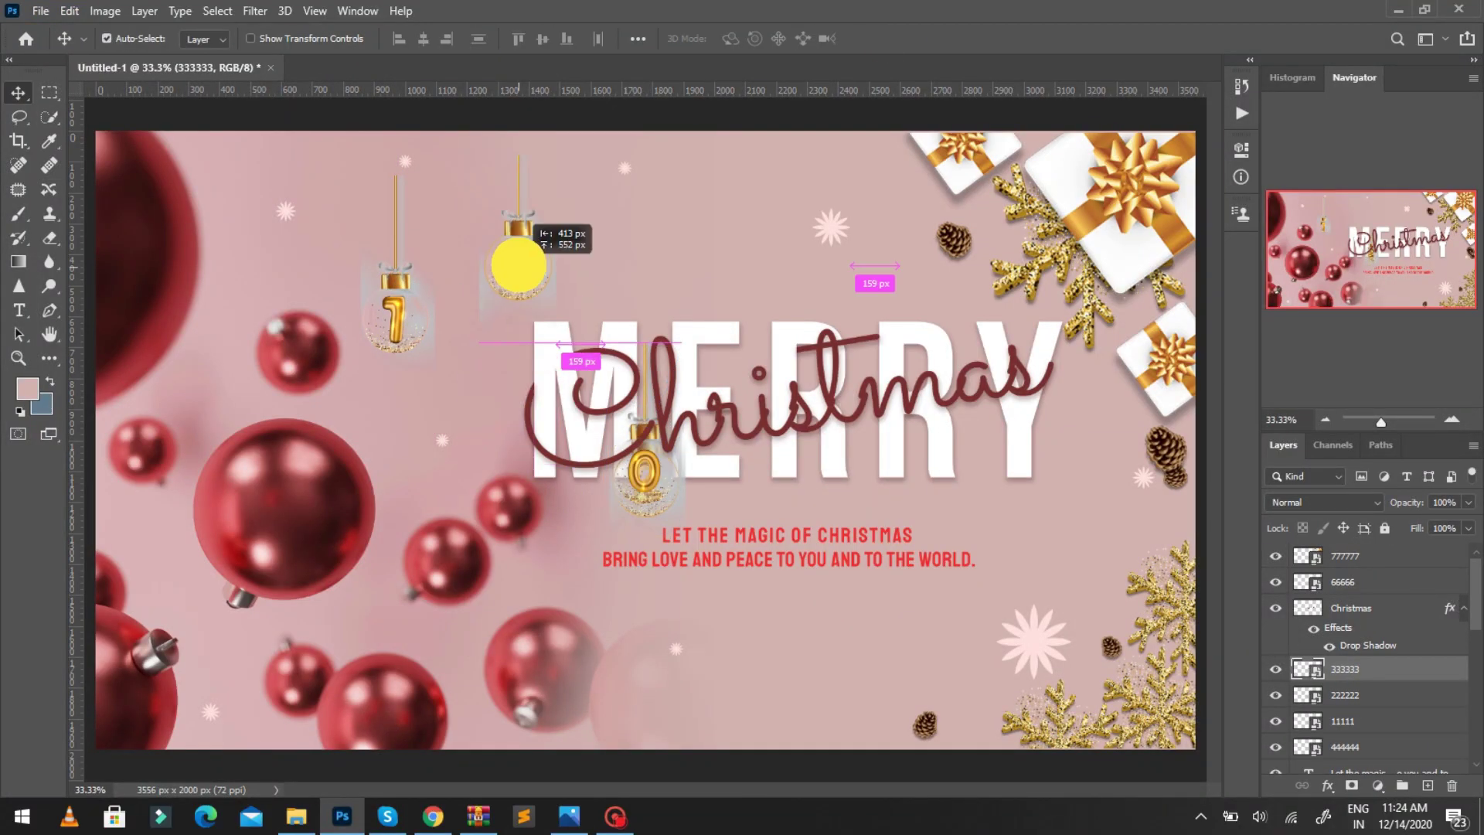
{"action": "mouse_move", "coordinate": [514, 255]}
{"action": "left_mouse_down"}
{"action": "mouse_move", "coordinate": [480, 315]}
{"action": "mouse_move", "coordinate": [490, 239]}
{"action": "left_mouse_up"}
Step: Erase the backgrounds around the 2021 bauble layers, including 444444 and the 1 bauble
{"action": "key", "text": "ctrl+plus"}
{"action": "key", "text": "ctrl+plus"}
{"action": "key", "text": "e"}
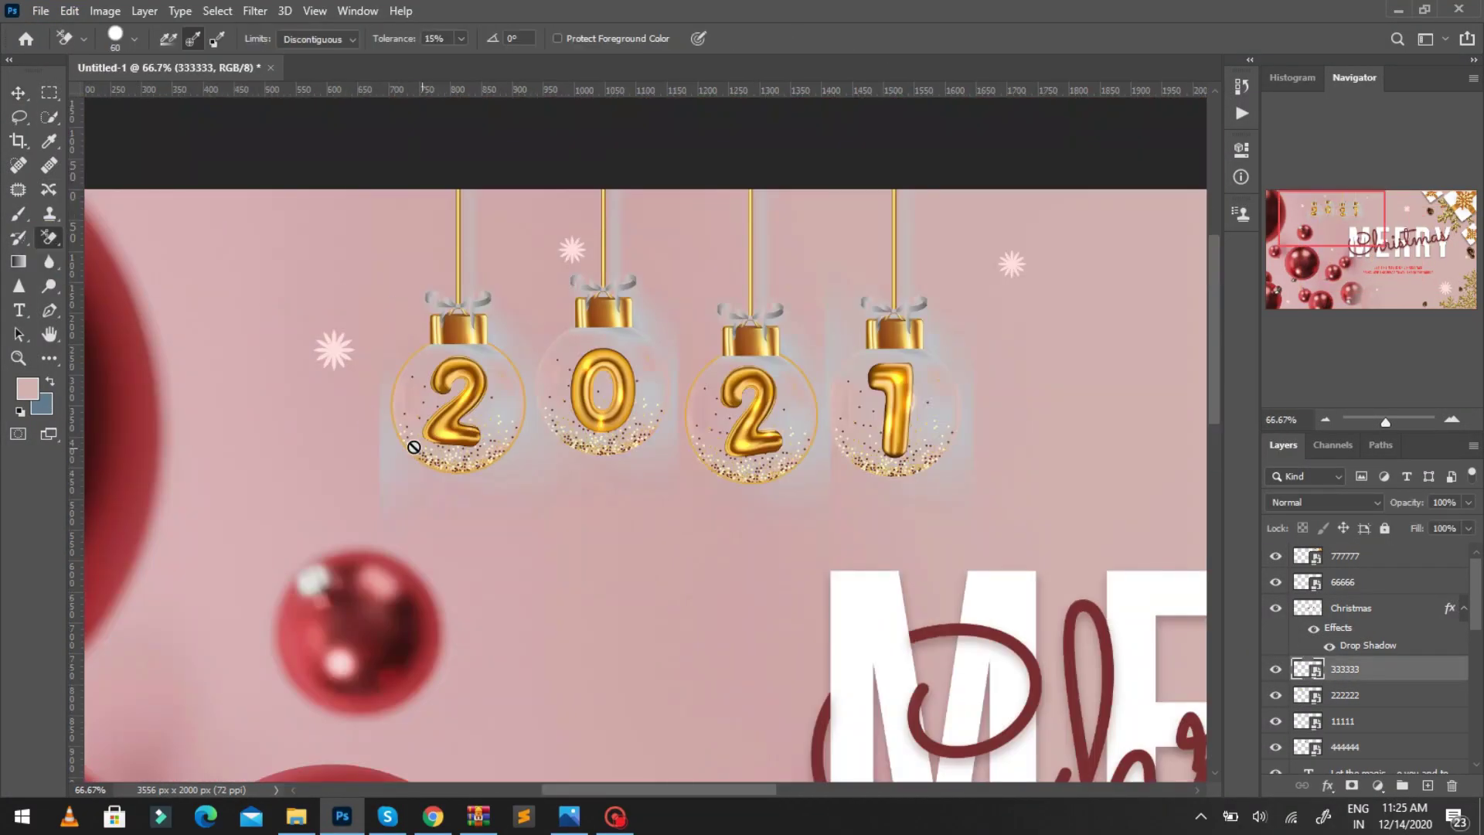
{"action": "left_click", "coordinate": [580, 497], "text": "ctrl"}
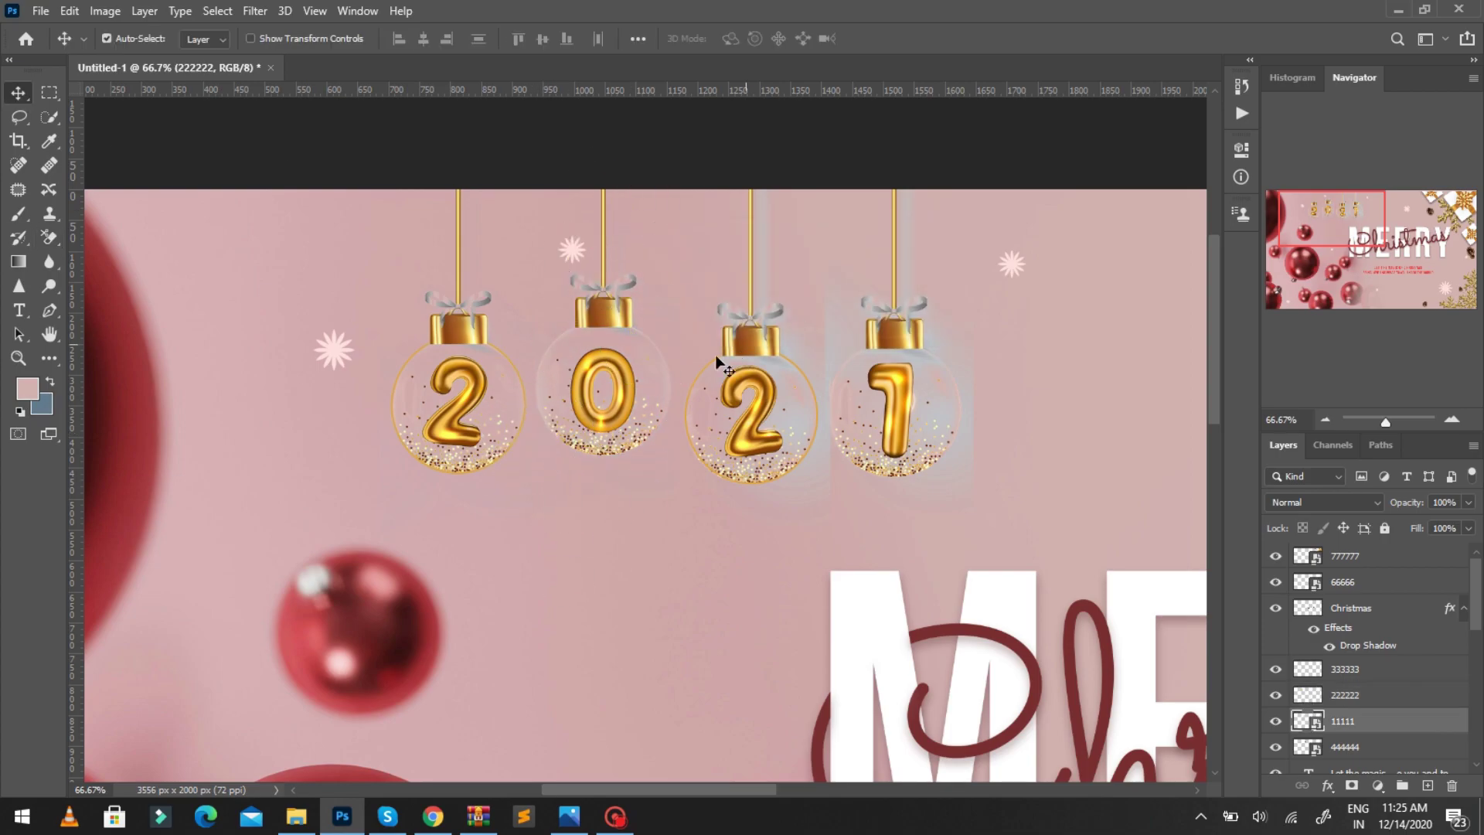
{"action": "left_click", "coordinate": [977, 328], "text": "ctrl"}
{"action": "left_click", "coordinate": [49, 238]}
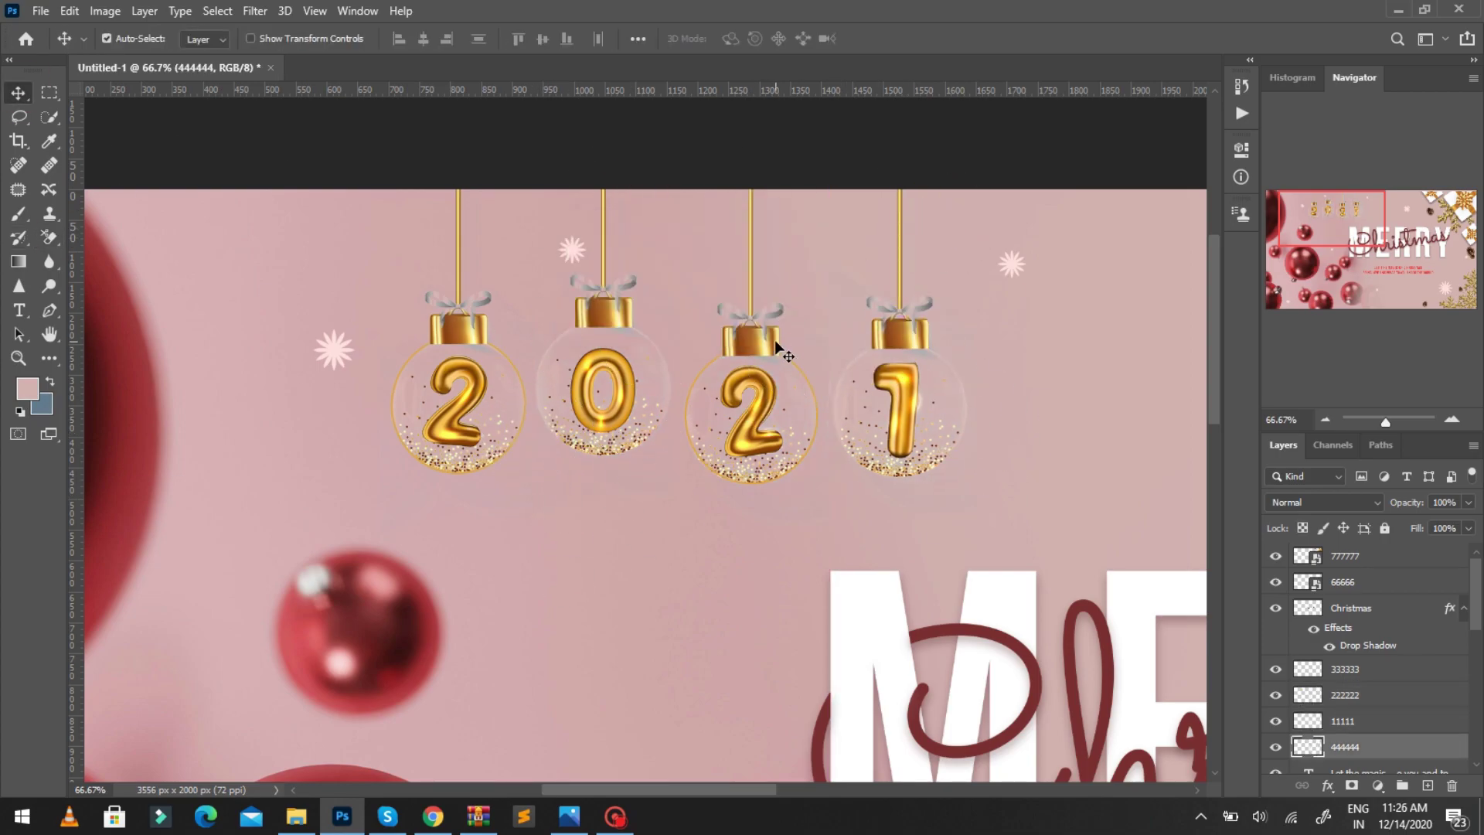
{"action": "key", "text": "ctrl+plus"}
{"action": "key", "text": "ctrl+plus"}
{"action": "left_click", "coordinate": [626, 362], "text": "ctrl"}
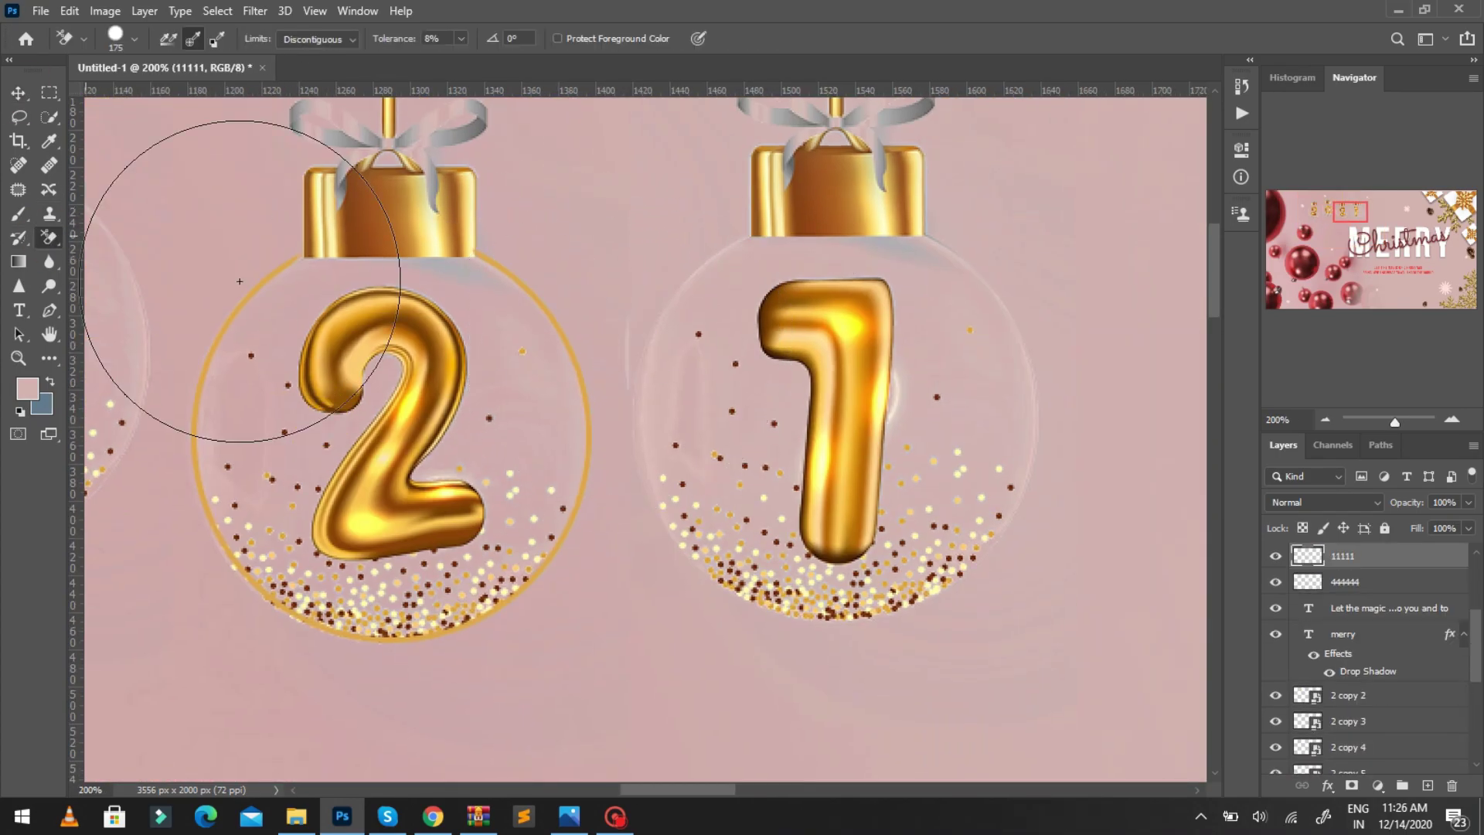
Step: Draw a no-fill circle around the 1 bauble
{"action": "key", "text": "u"}
{"action": "mouse_move", "coordinate": [638, 194]}
{"action": "left_mouse_down"}
{"action": "mouse_move", "coordinate": [1061, 602]}
{"action": "mouse_move", "coordinate": [1049, 593]}
{"action": "left_mouse_up"}
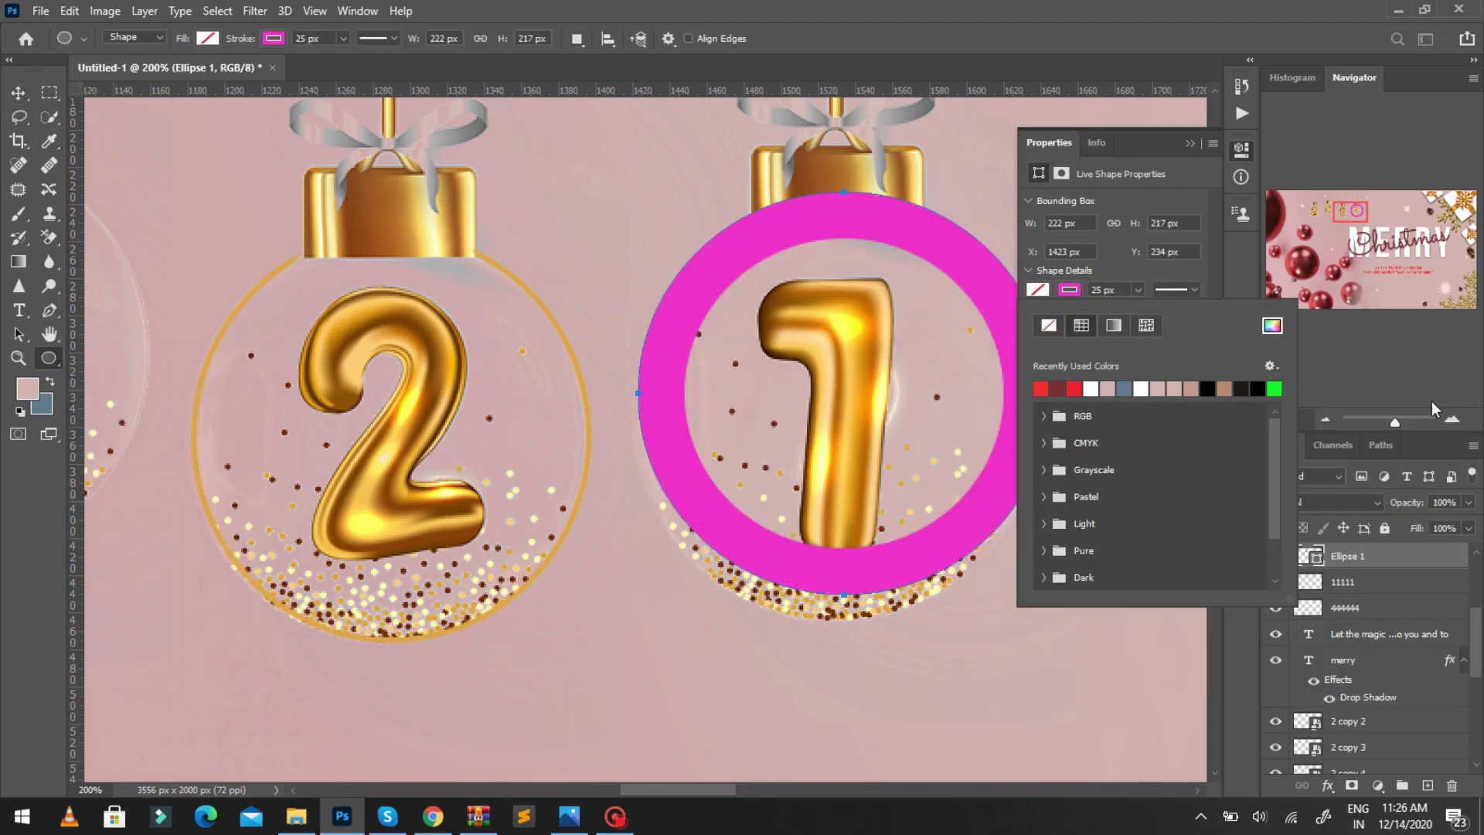
{"action": "left_click", "coordinate": [207, 38]}
{"action": "key", "text": "Escape"}
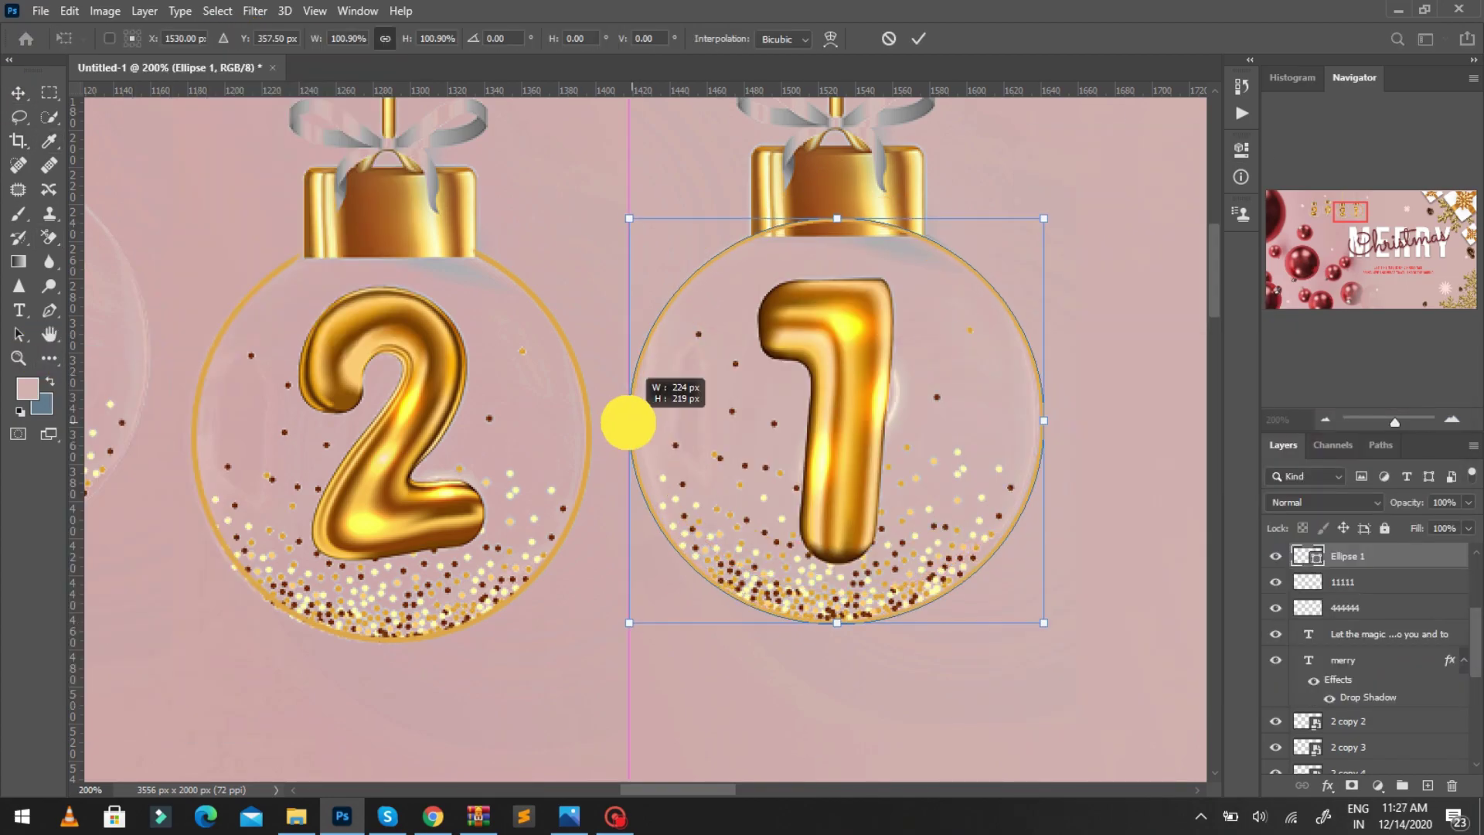
Step: Fit the circle to the 1 bauble and select the 333333 bauble layer with the whole banner in view
{"action": "key", "text": "ctrl+plus"}
{"action": "key", "text": "ctrl+plus"}
{"action": "key", "text": "e"}
{"action": "key", "text": "v"}
{"action": "key", "text": "ctrl+minus"}
{"action": "key", "text": "ctrl+minus"}
{"action": "left_click", "coordinate": [723, 504]}
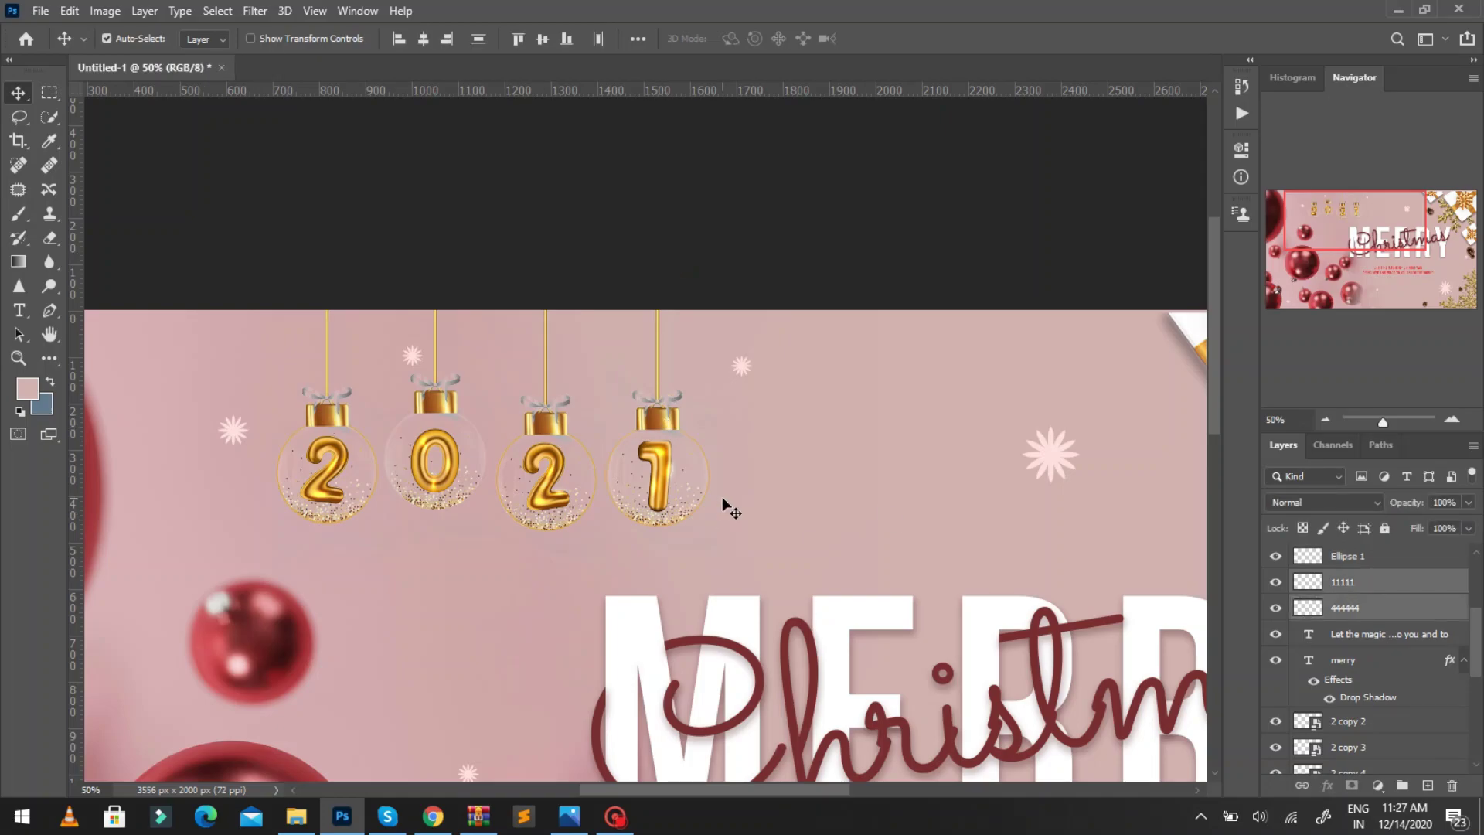
{"action": "scroll", "coordinate": [722, 504], "scroll_direction": "up", "scroll_amount": 3}
{"action": "key", "text": "ctrl+0"}
Step: Give the baubles a drop shadow, shift the 2021 row right and lower the tagline
{"action": "double_click", "coordinate": [1360, 669]}
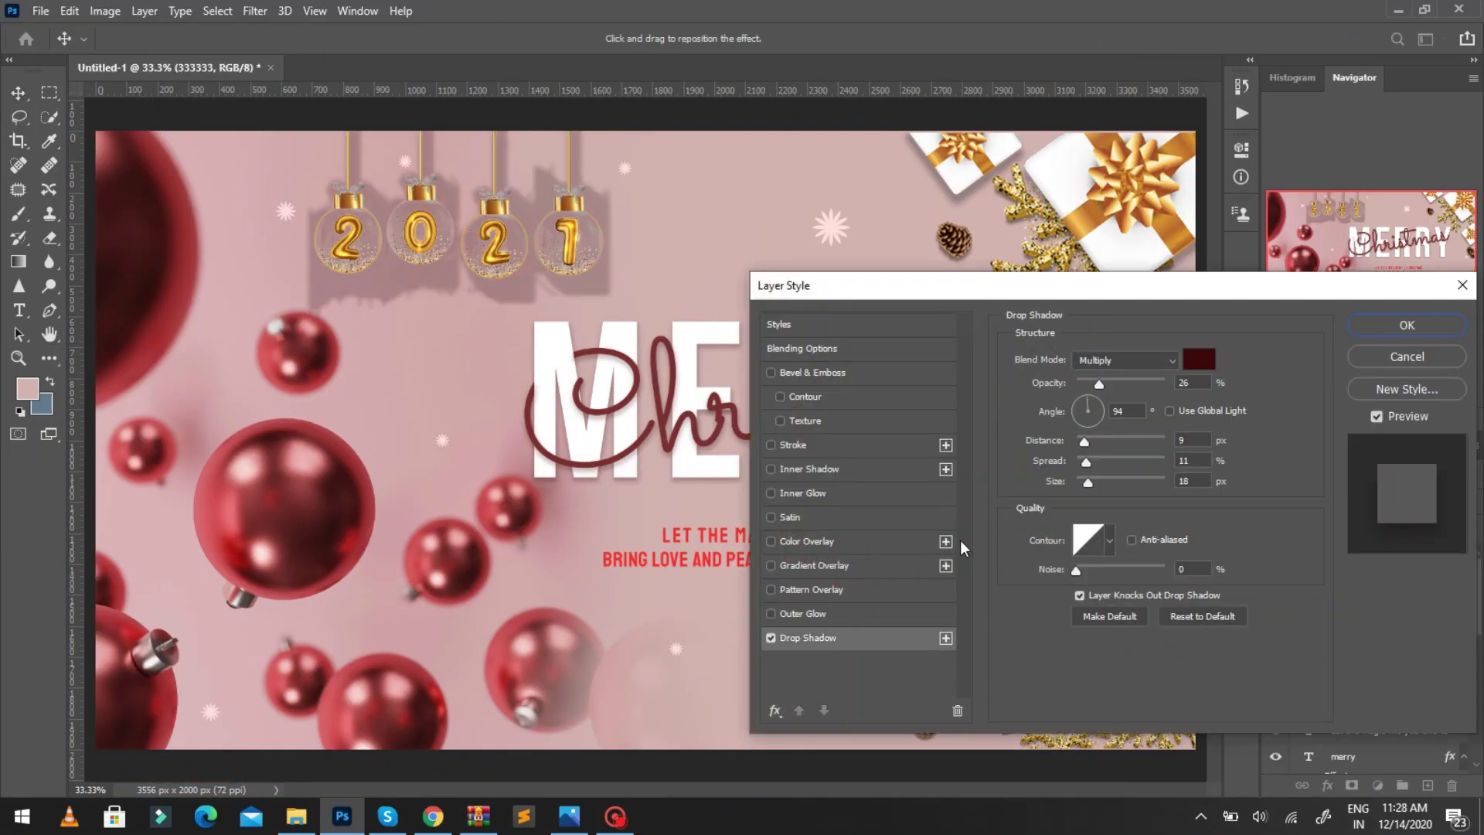
{"action": "left_click", "coordinate": [1368, 322]}
{"action": "key", "text": "ctrl+minus"}
{"action": "left_click_drag", "start_coordinate": [591, 149], "coordinate": [828, 149]}
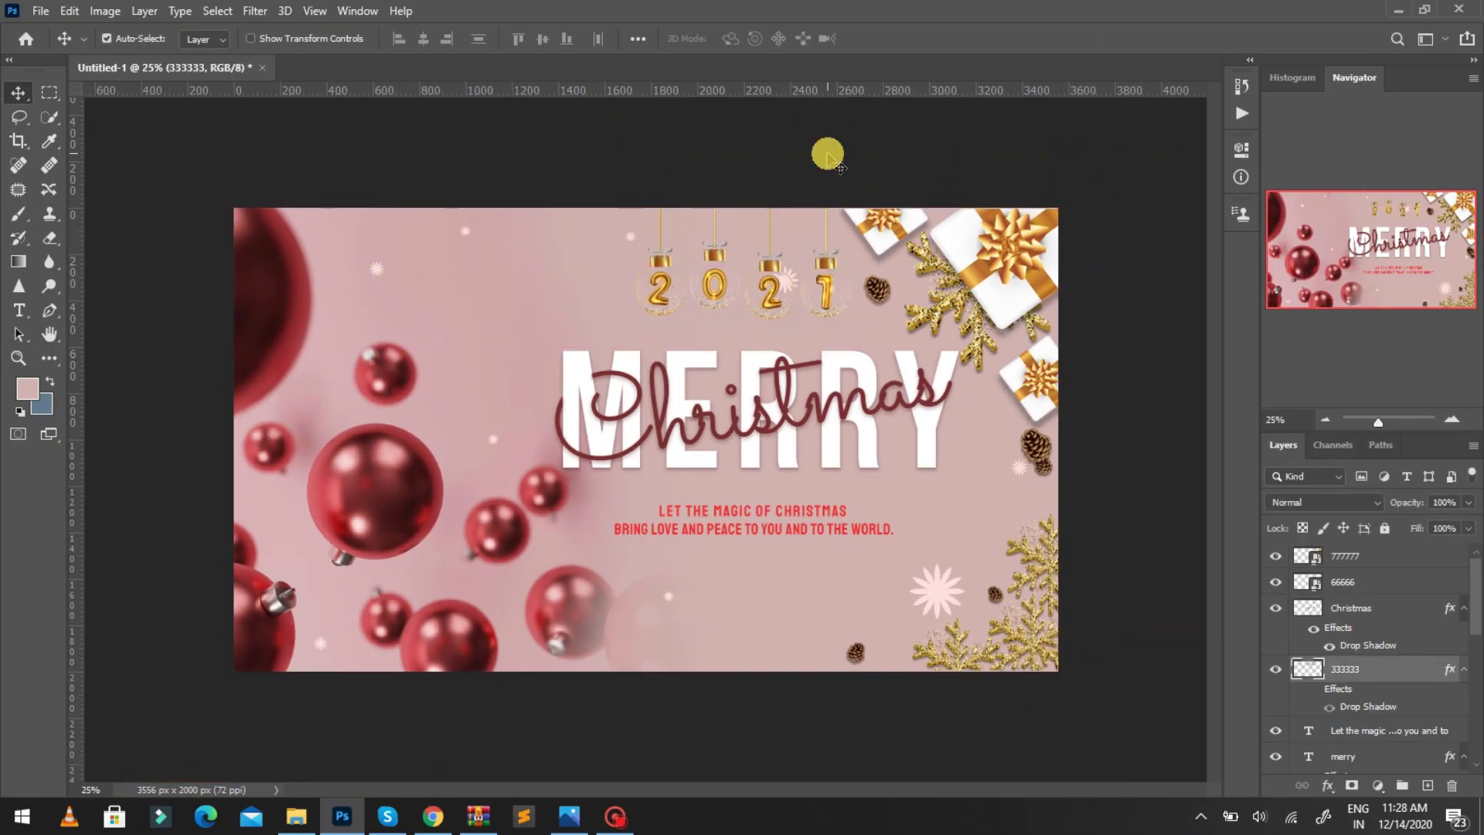
{"action": "left_click_drag", "start_coordinate": [756, 515], "coordinate": [756, 596]}
Step: Draw a thin divider beneath MERRY and centre dark grey HAPPY NEW YEAR text under it
{"action": "key", "text": "u"}
{"action": "left_click_drag", "start_coordinate": [721, 499], "coordinate": [860, 497]}
{"action": "key", "text": "t"}
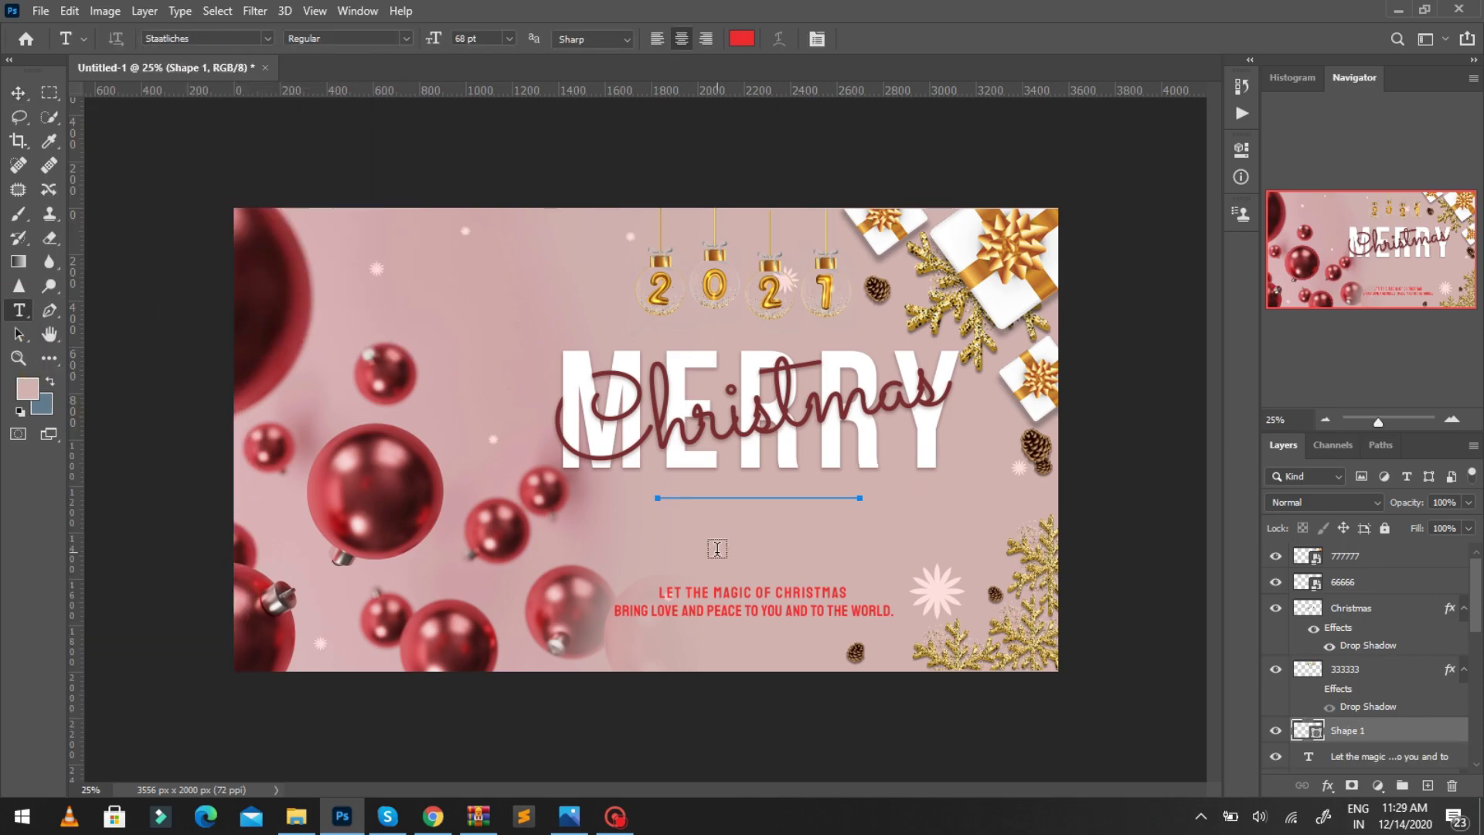
{"action": "left_click", "coordinate": [647, 534]}
{"action": "type", "text": "HAPPY NEW YEAR"}
{"action": "left_click", "coordinate": [742, 39]}
{"action": "left_click", "coordinate": [985, 611]}
{"action": "left_click", "coordinate": [1405, 348]}
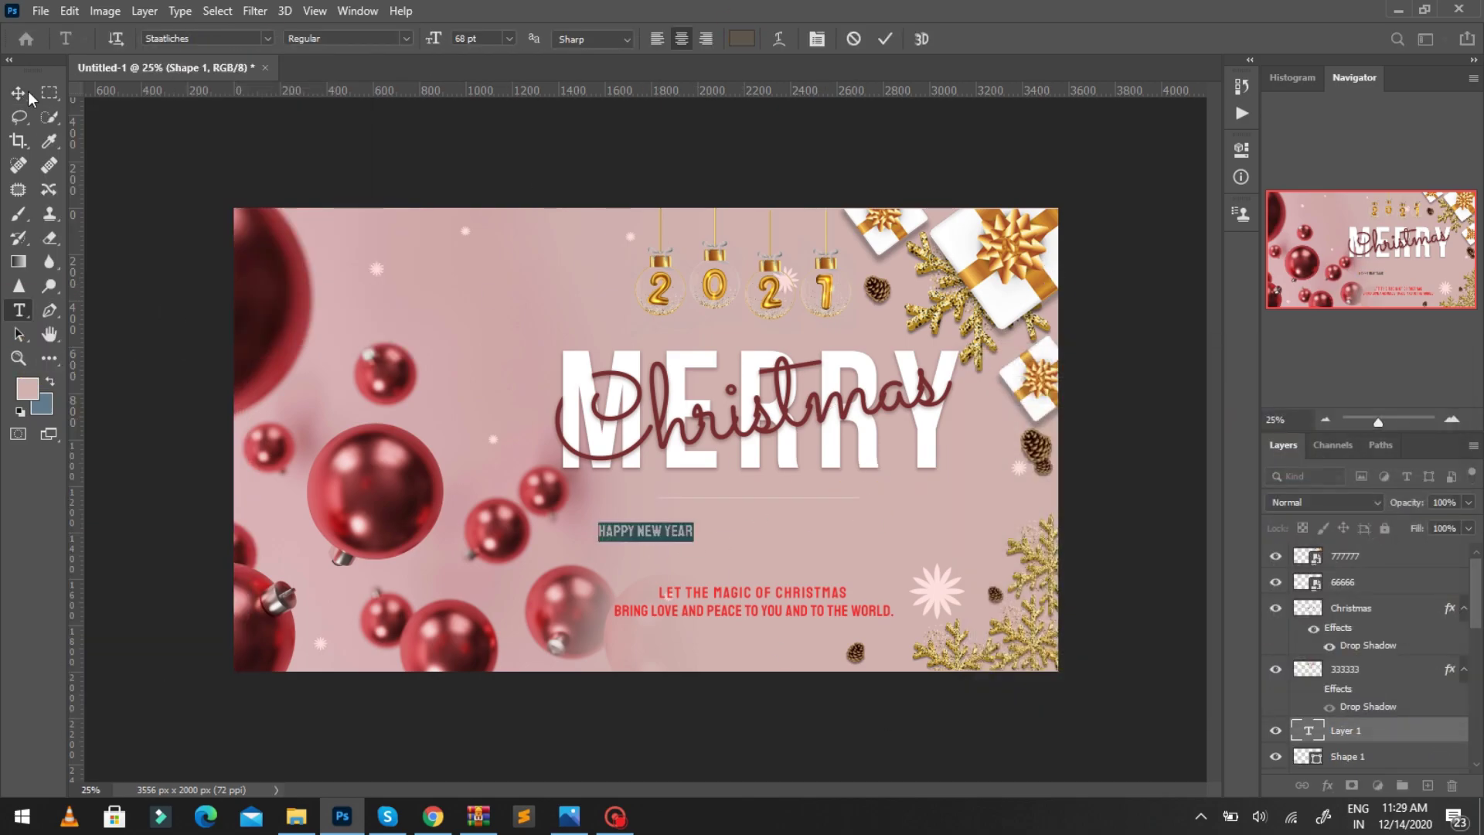
{"action": "left_click", "coordinate": [18, 92]}
{"action": "left_click_drag", "start_coordinate": [646, 531], "coordinate": [754, 527]}
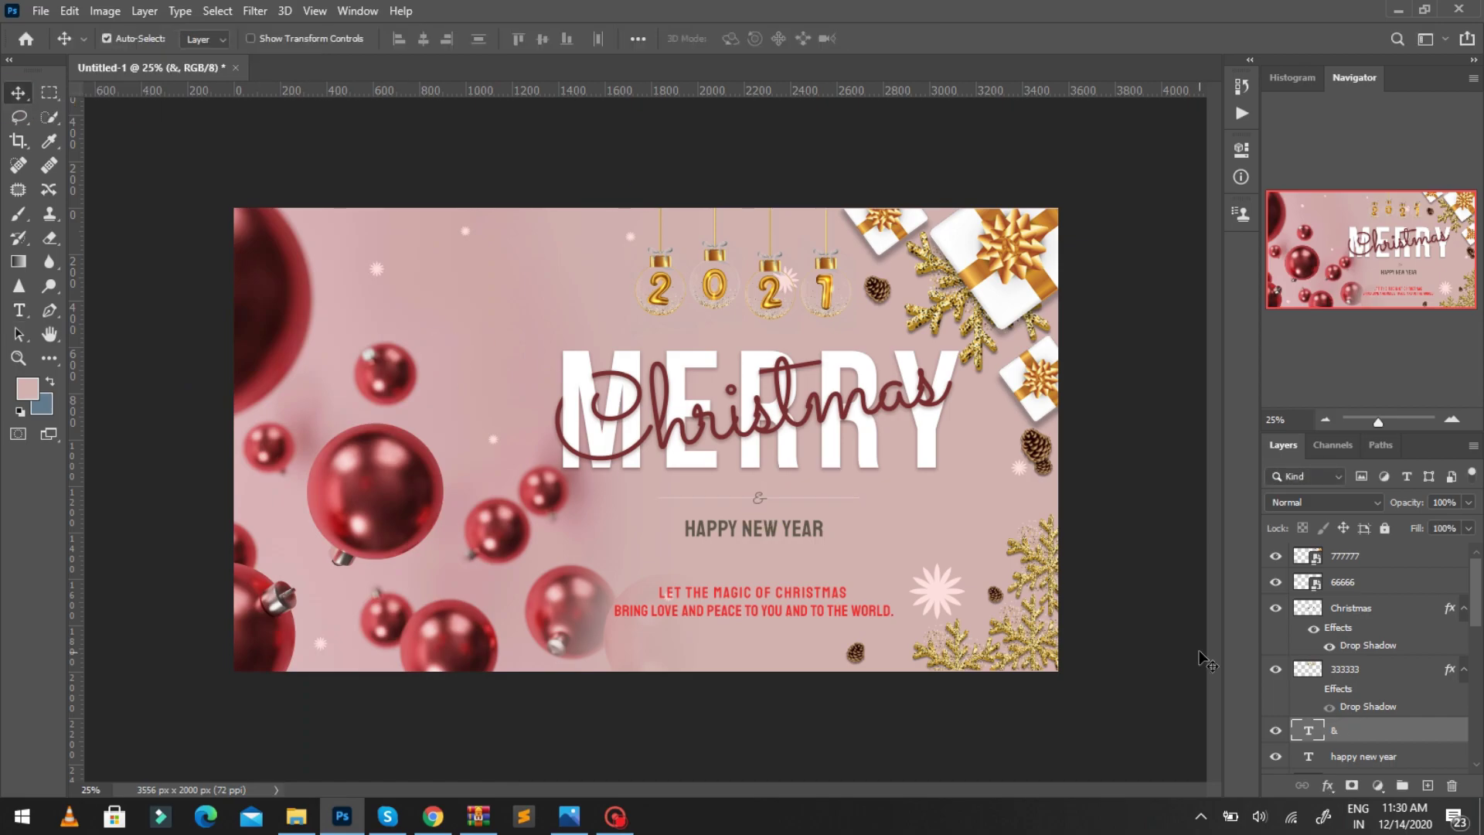
{"action": "key", "text": "ctrl+plus"}
{"action": "key", "text": "ctrl+plus"}
{"action": "key", "text": "ctrl+plus"}
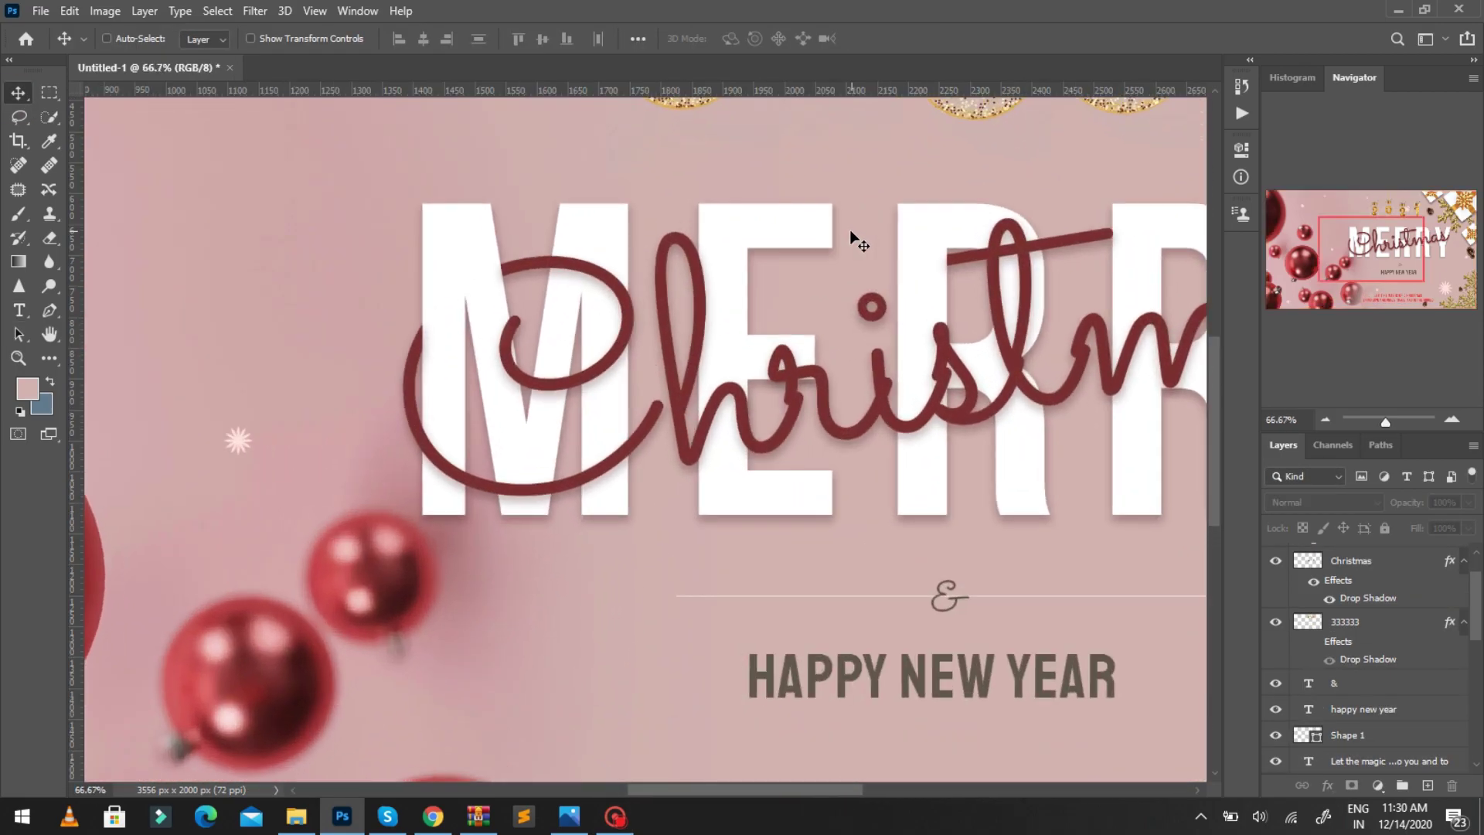
{"action": "key", "text": "ctrl+plus"}
Step: Draw a circle around the 0 bauble with the Ellipse tool
{"action": "mouse_move", "coordinate": [871, 227]}
{"action": "left_mouse_down"}
{"action": "mouse_move", "coordinate": [518, 588]}
{"action": "mouse_move", "coordinate": [444, 597]}
{"action": "left_mouse_up"}
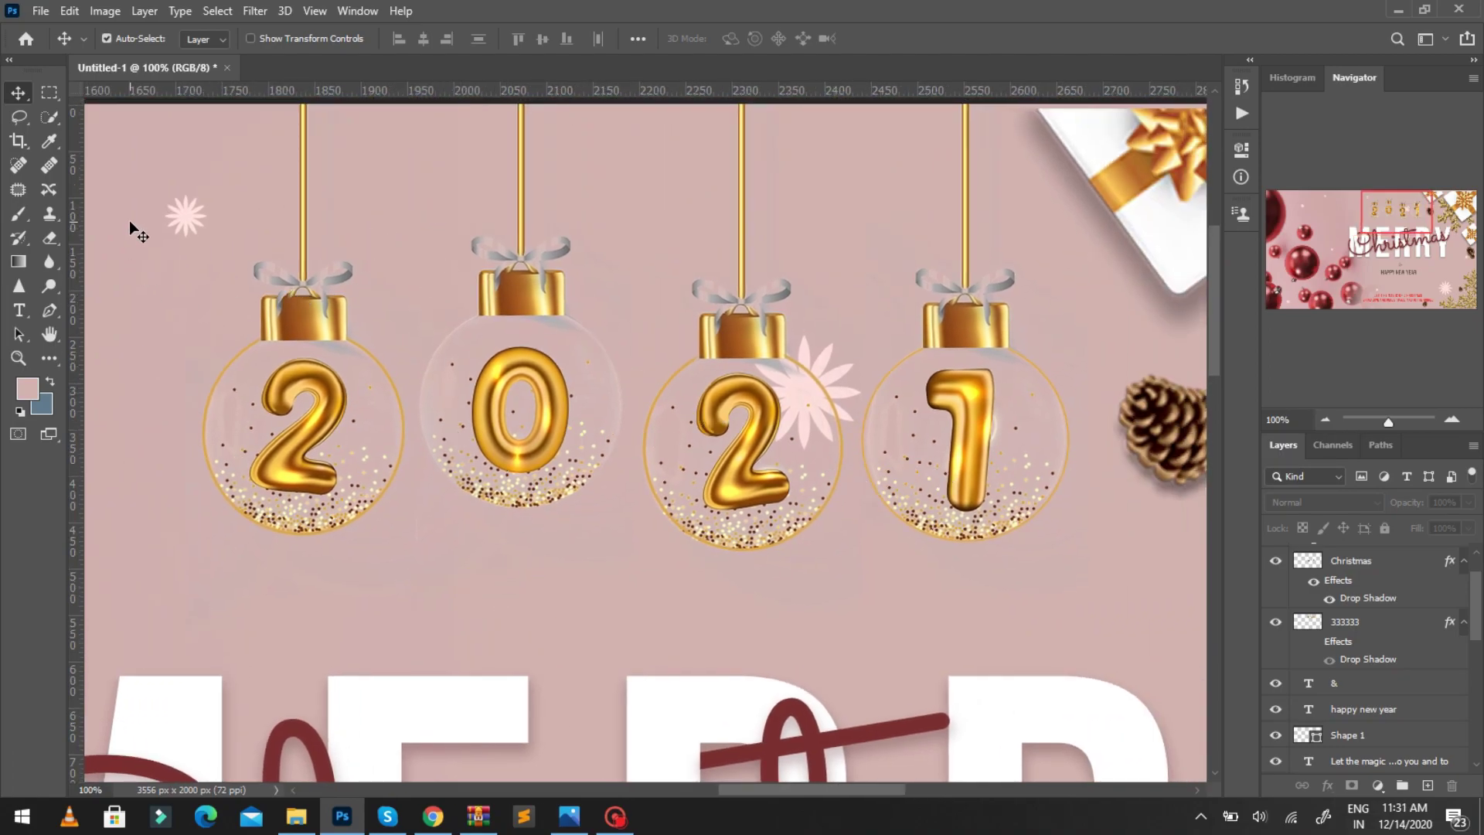
{"action": "left_click", "coordinate": [48, 358]}
{"action": "right_click", "coordinate": [49, 358]}
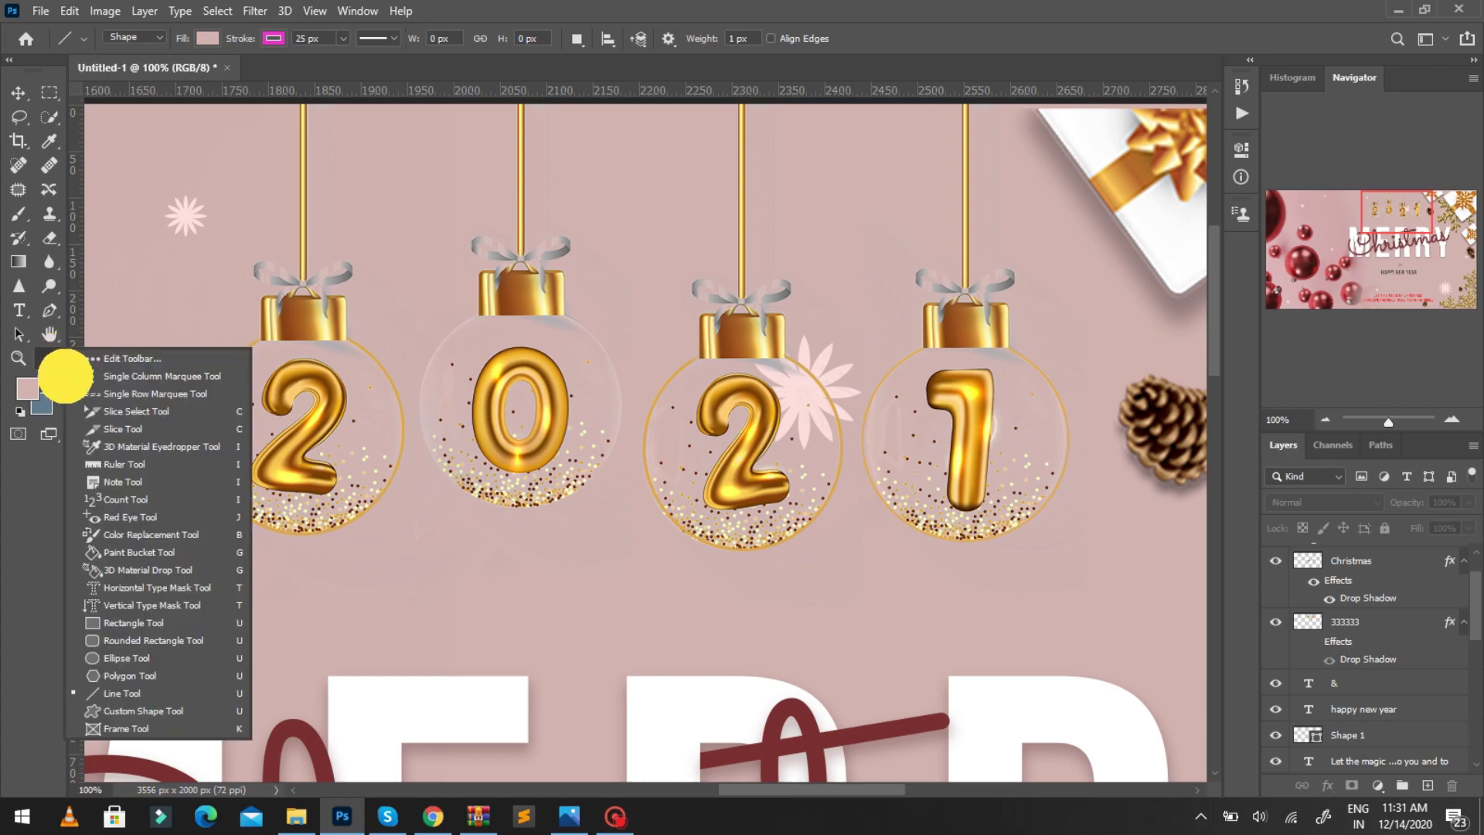
{"action": "left_click", "coordinate": [122, 652]}
{"action": "left_click_drag", "start_coordinate": [412, 304], "coordinate": [619, 511]}
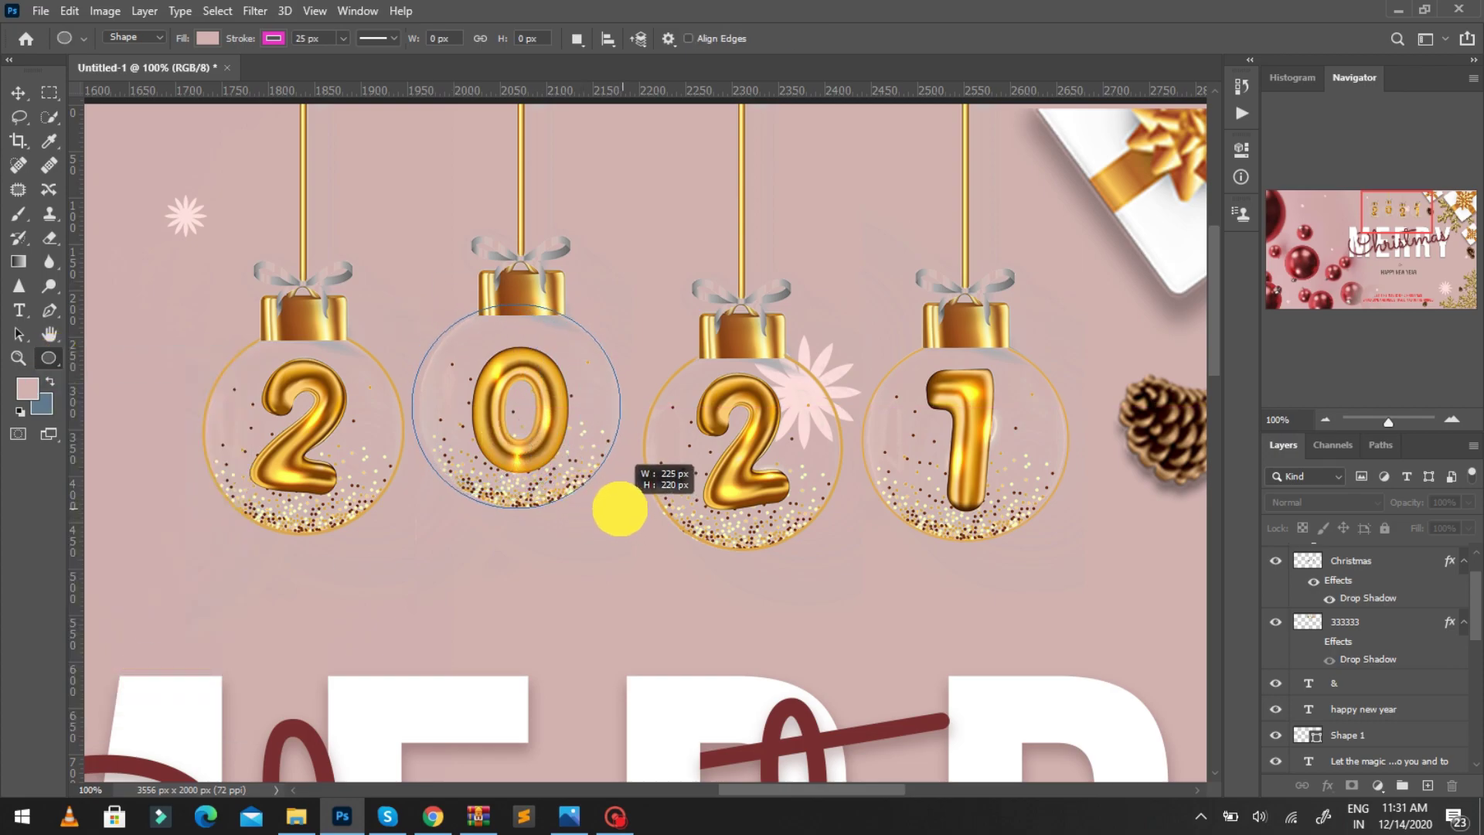
{"action": "left_click_drag", "start_coordinate": [619, 509], "coordinate": [619, 507]}
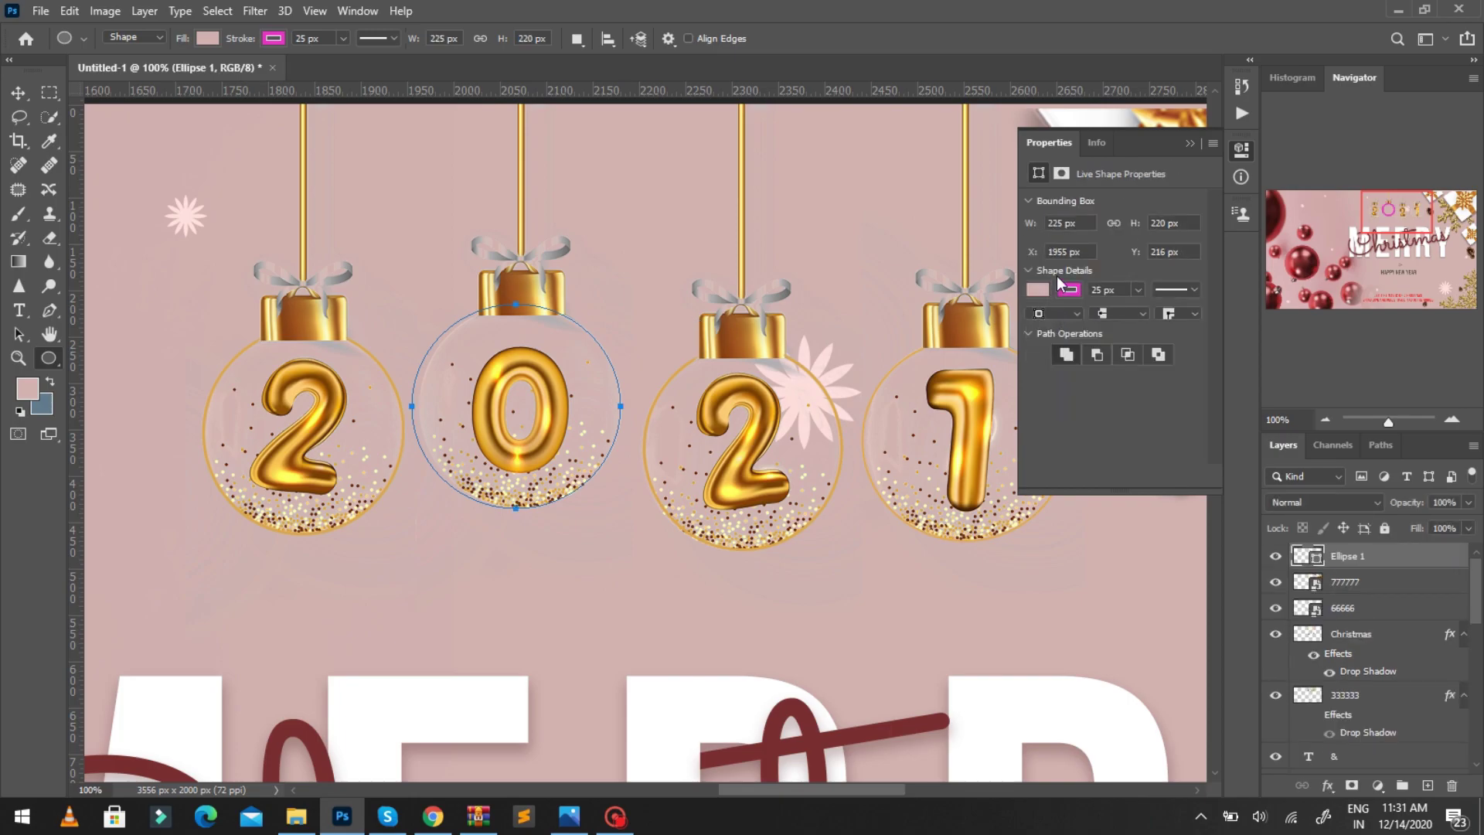
Step: Give the 0 bauble's ring a thin 2 px gold outline with no fill
{"action": "left_click", "coordinate": [1042, 289]}
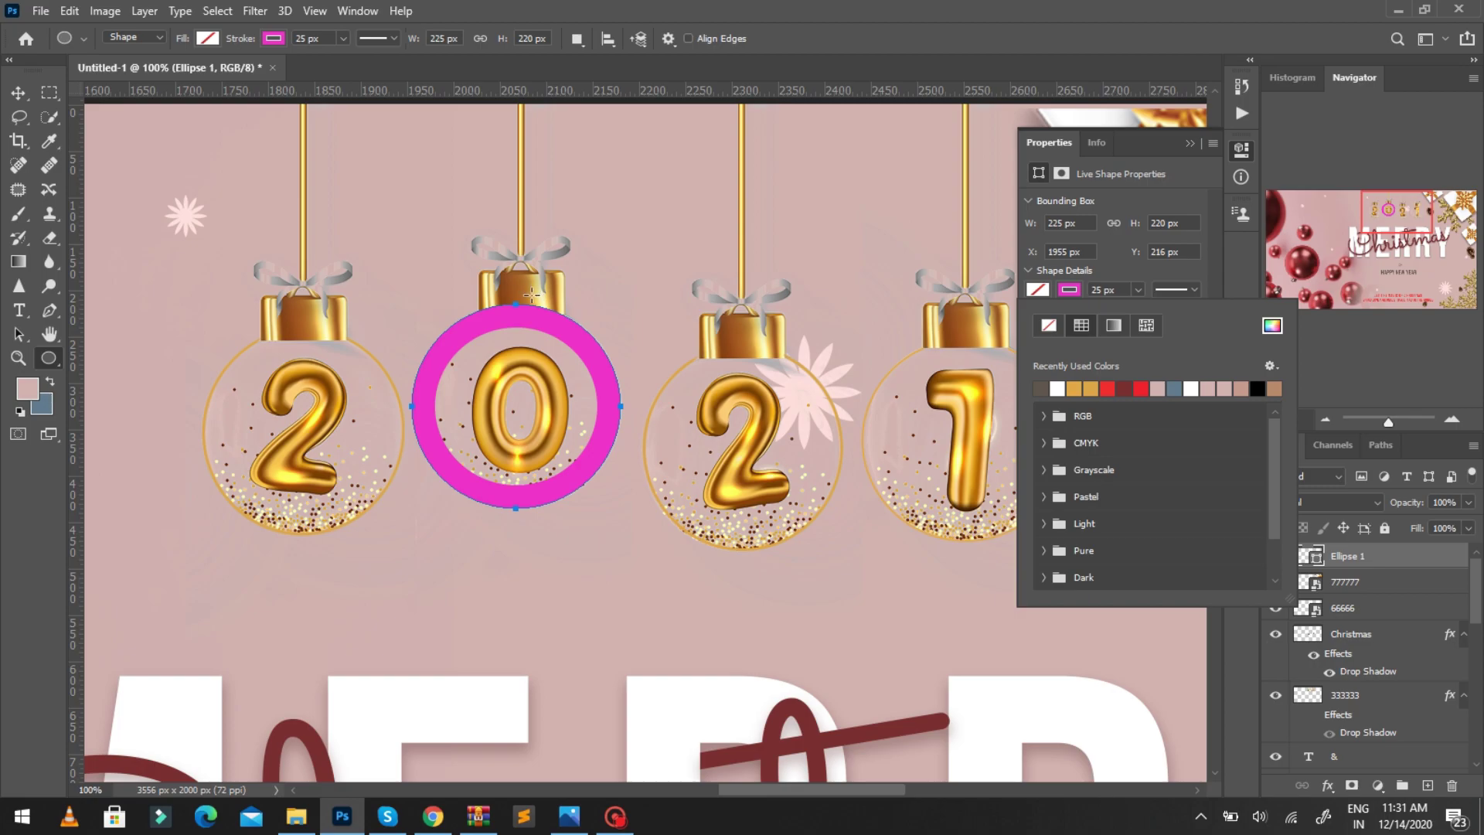
{"action": "left_click", "coordinate": [1076, 389]}
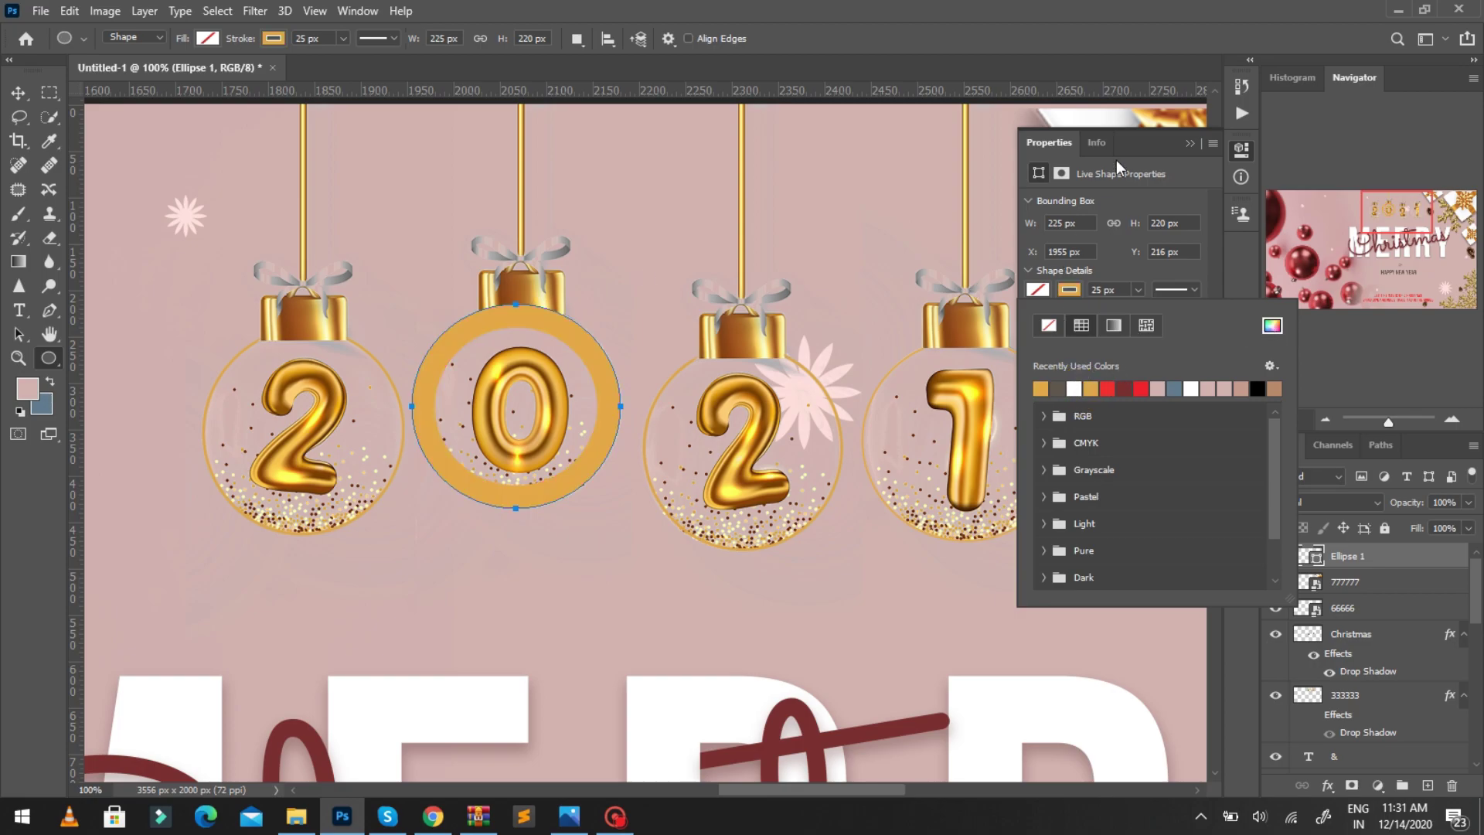
{"action": "left_click", "coordinate": [1189, 144]}
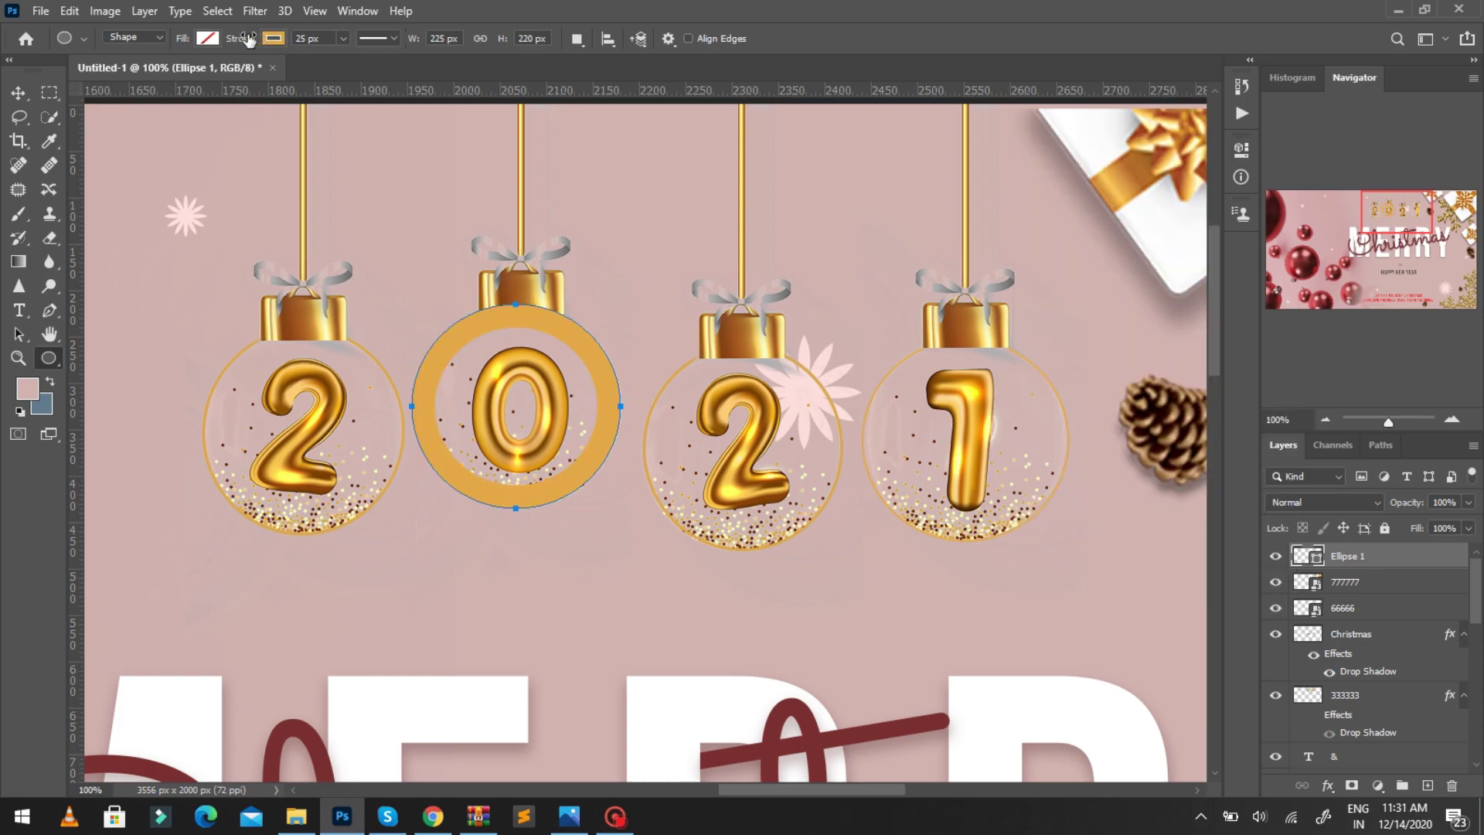
{"action": "type", "text": "0"}
{"action": "key", "text": "Return"}
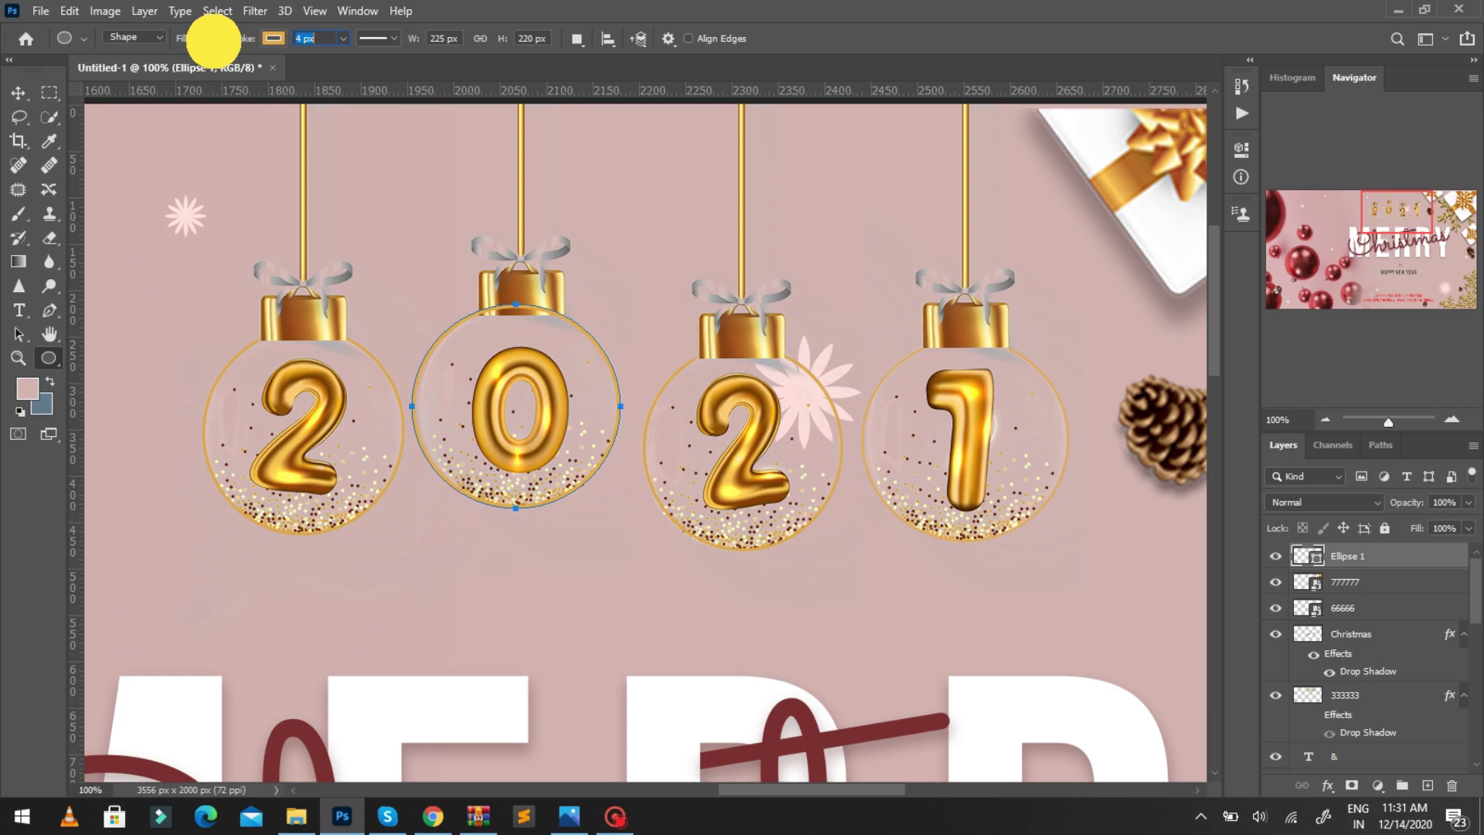
{"action": "type", "text": "2"}
{"action": "left_click", "coordinate": [207, 39]}
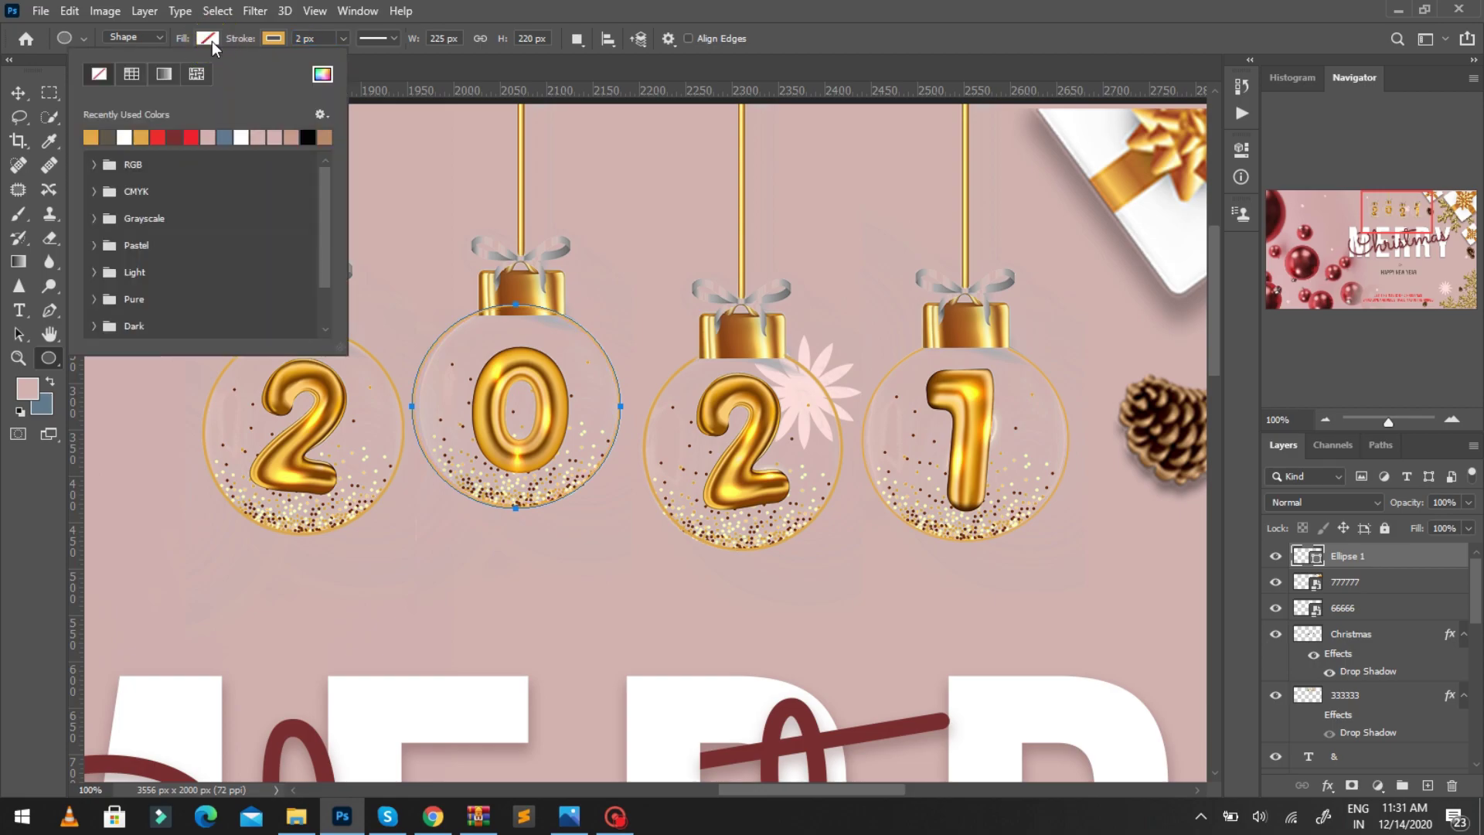
{"action": "left_click", "coordinate": [31, 96]}
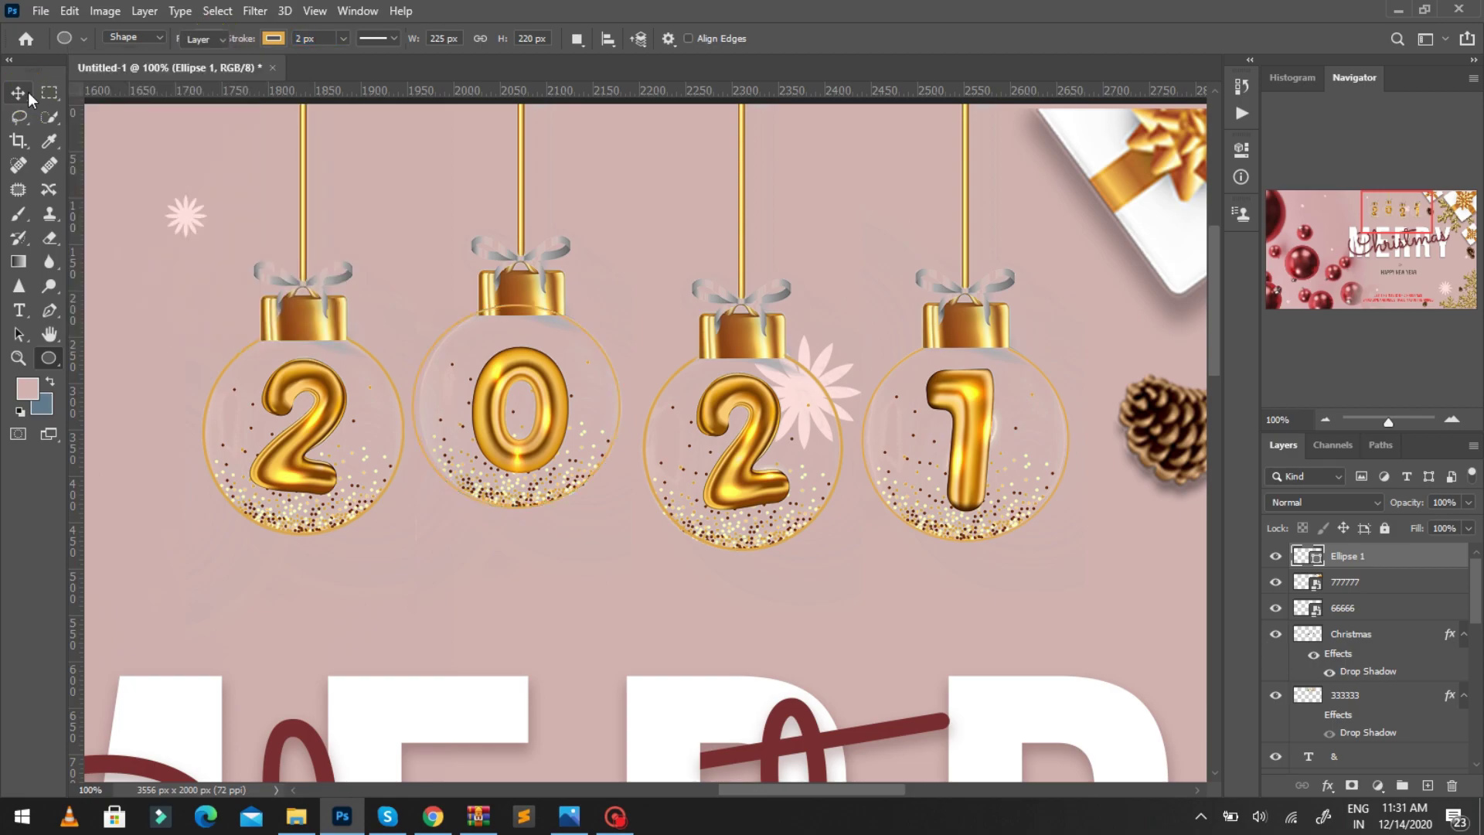
{"action": "left_click", "coordinate": [470, 321]}
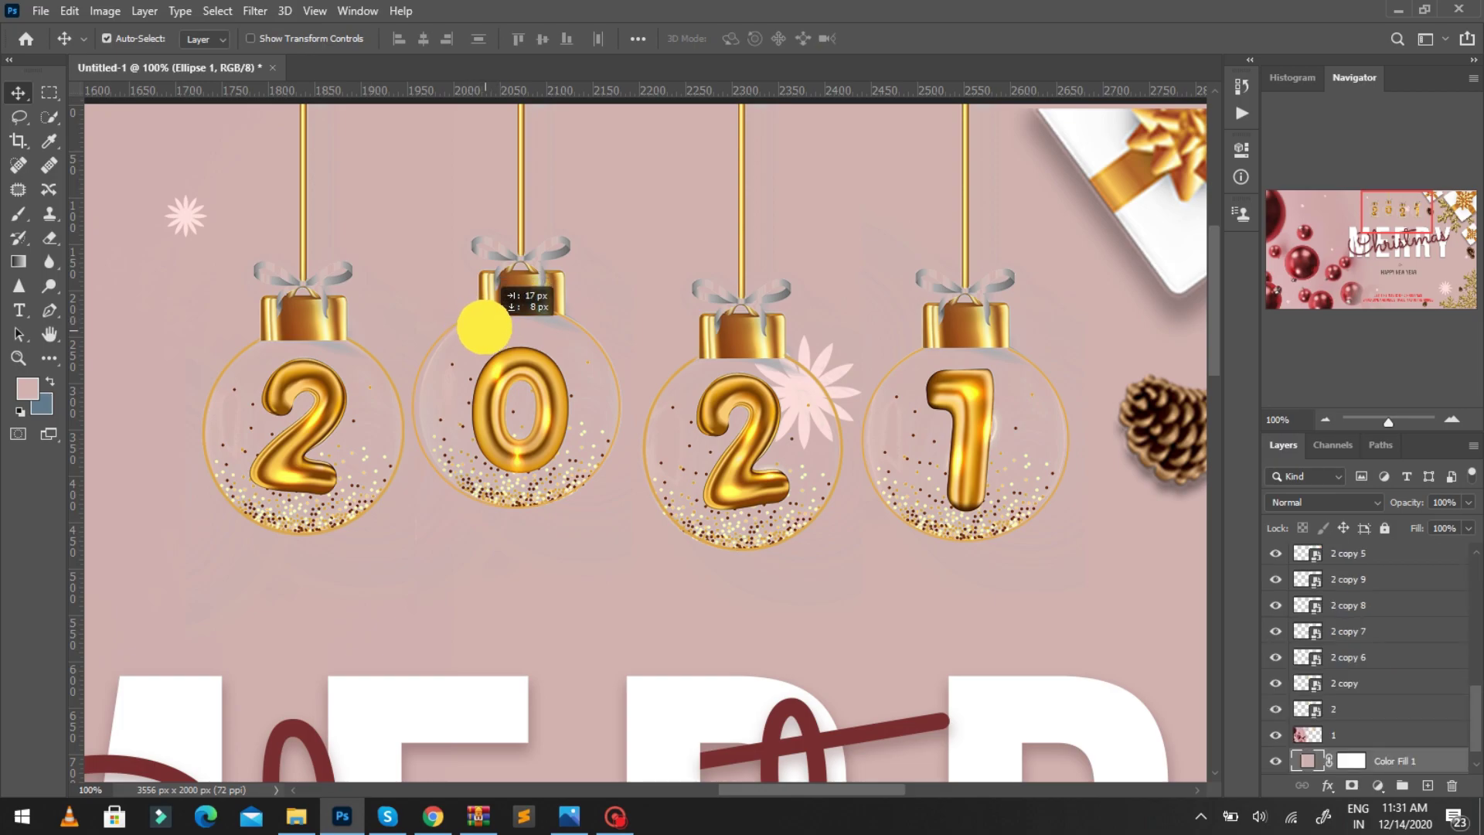
Step: Zoom in on the 0 bauble and thin its gold ring's stroke to 3 px
{"action": "left_click_drag", "start_coordinate": [484, 327], "coordinate": [480, 316]}
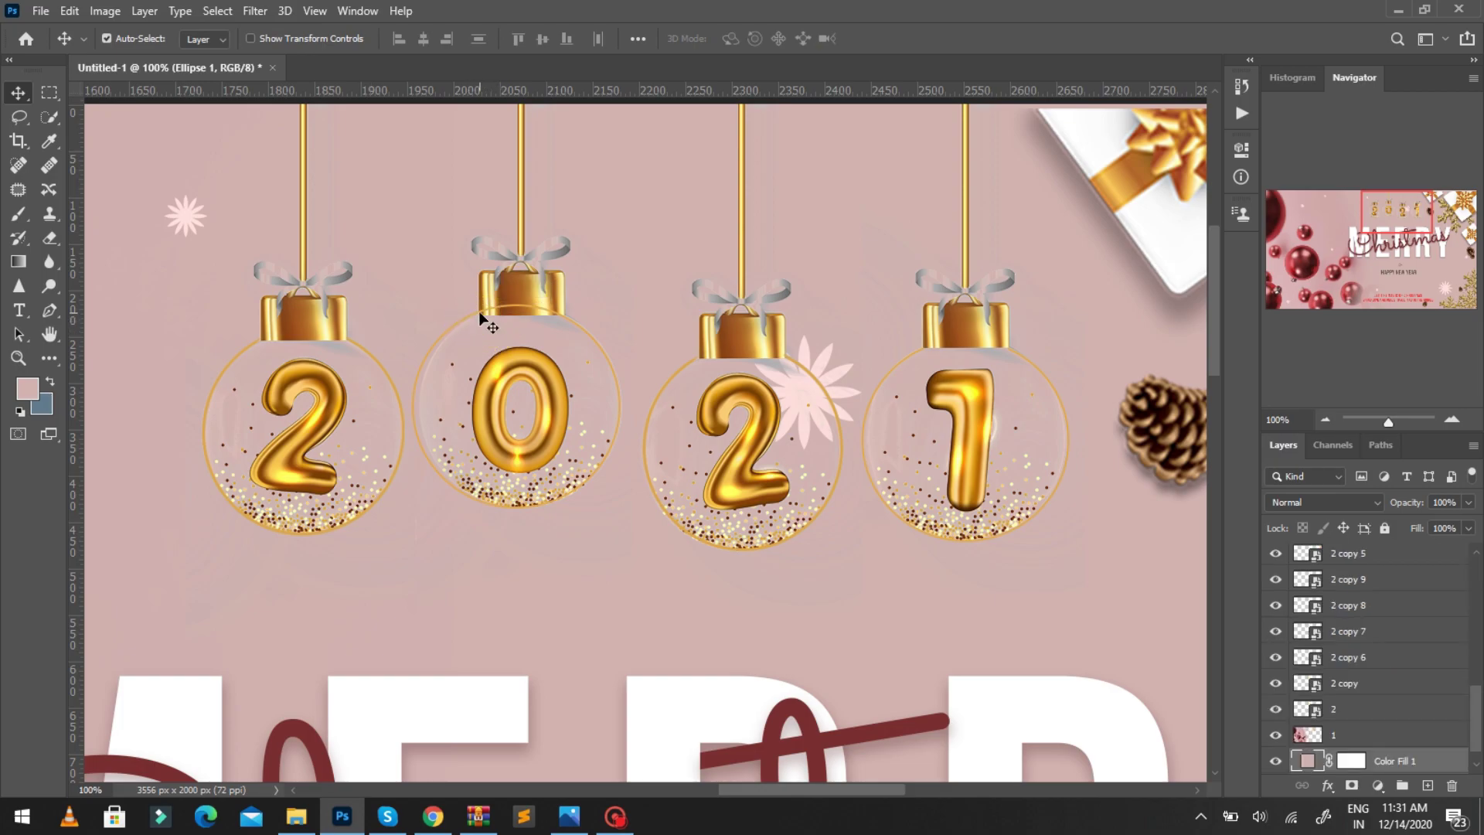
{"action": "left_click", "coordinate": [596, 344]}
{"action": "left_click", "coordinate": [672, 443]}
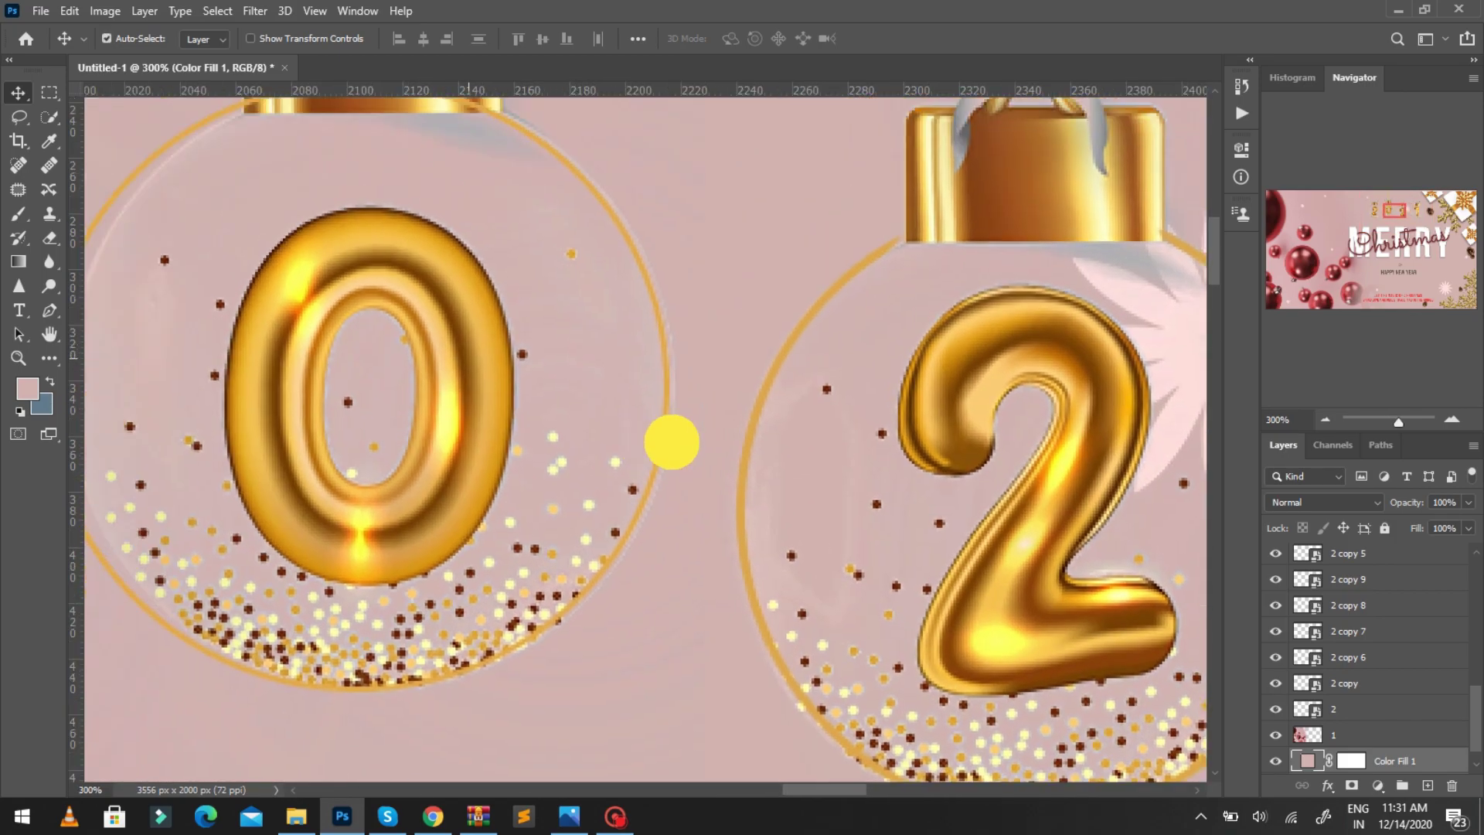
{"action": "left_click_drag", "start_coordinate": [672, 442], "coordinate": [922, 426]}
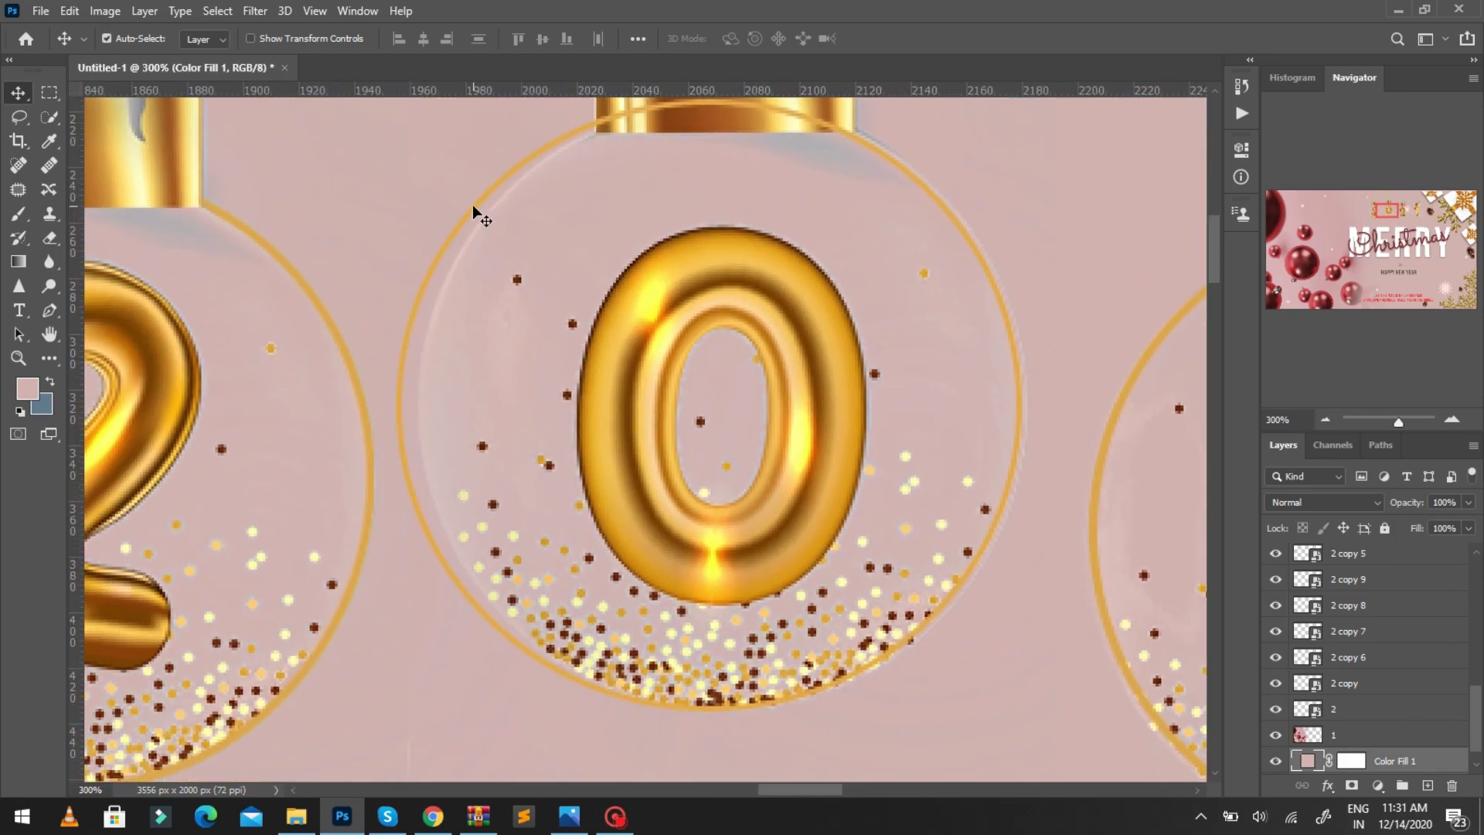
{"action": "mouse_move", "coordinate": [484, 210]}
{"action": "left_mouse_down"}
{"action": "mouse_move", "coordinate": [495, 226]}
{"action": "mouse_move", "coordinate": [480, 204]}
{"action": "left_mouse_up"}
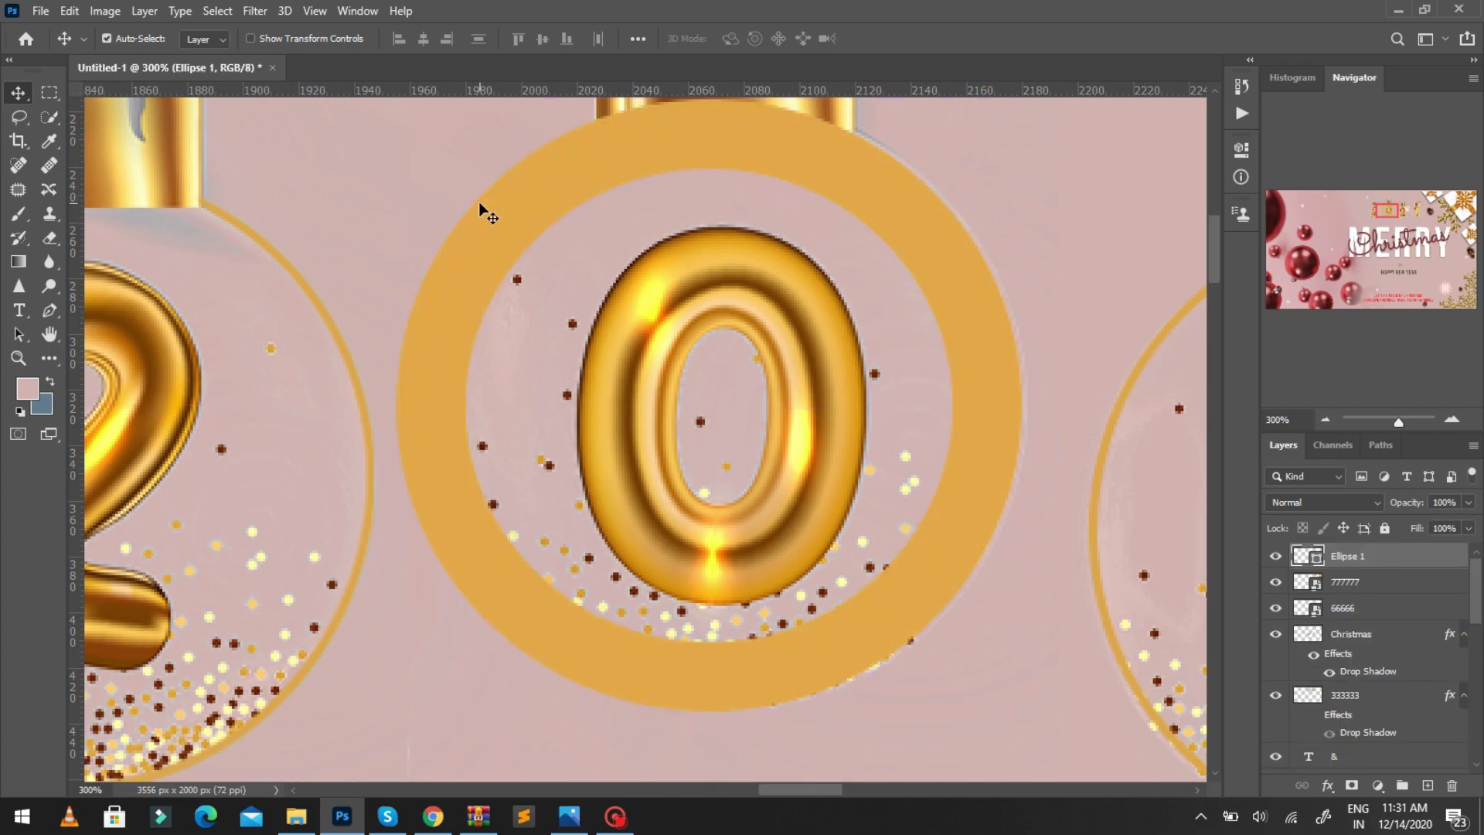
{"action": "key", "text": "u"}
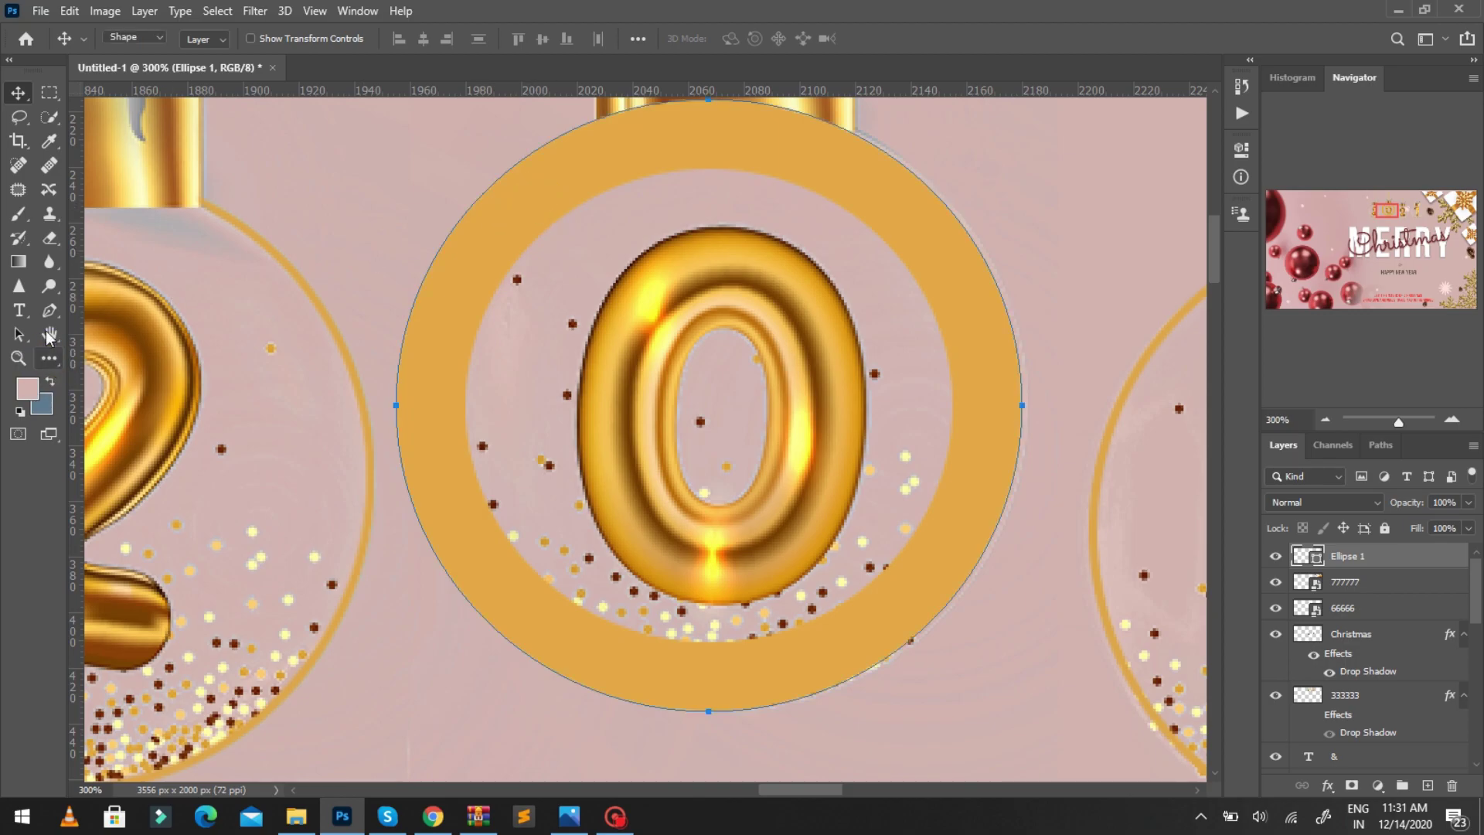
{"action": "left_click_drag", "start_coordinate": [247, 38], "coordinate": [224, 43]}
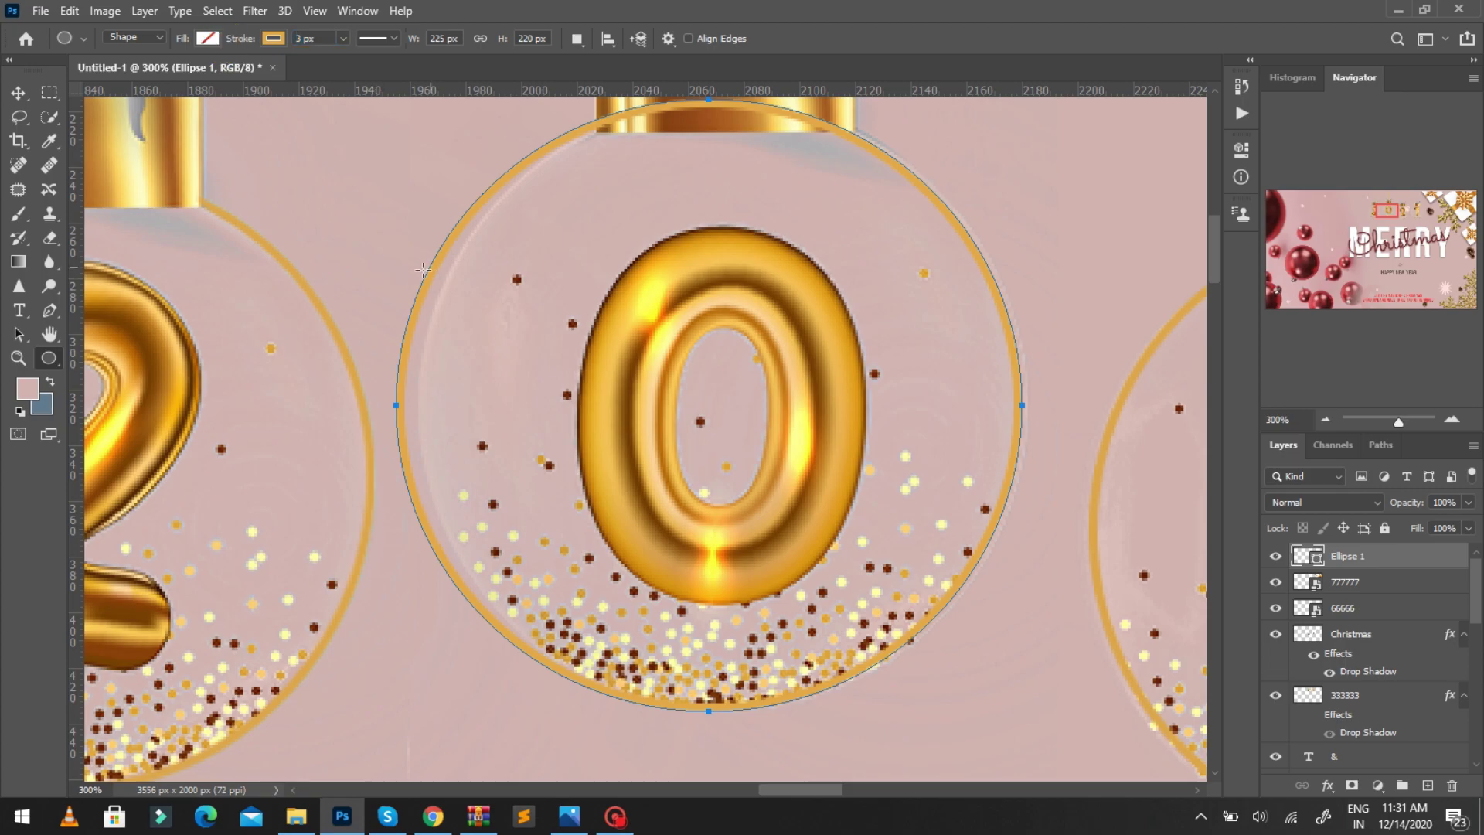
Step: Nudge the ring right to centre it and narrow it from the right with Free Transform
{"action": "left_click", "coordinate": [18, 92]}
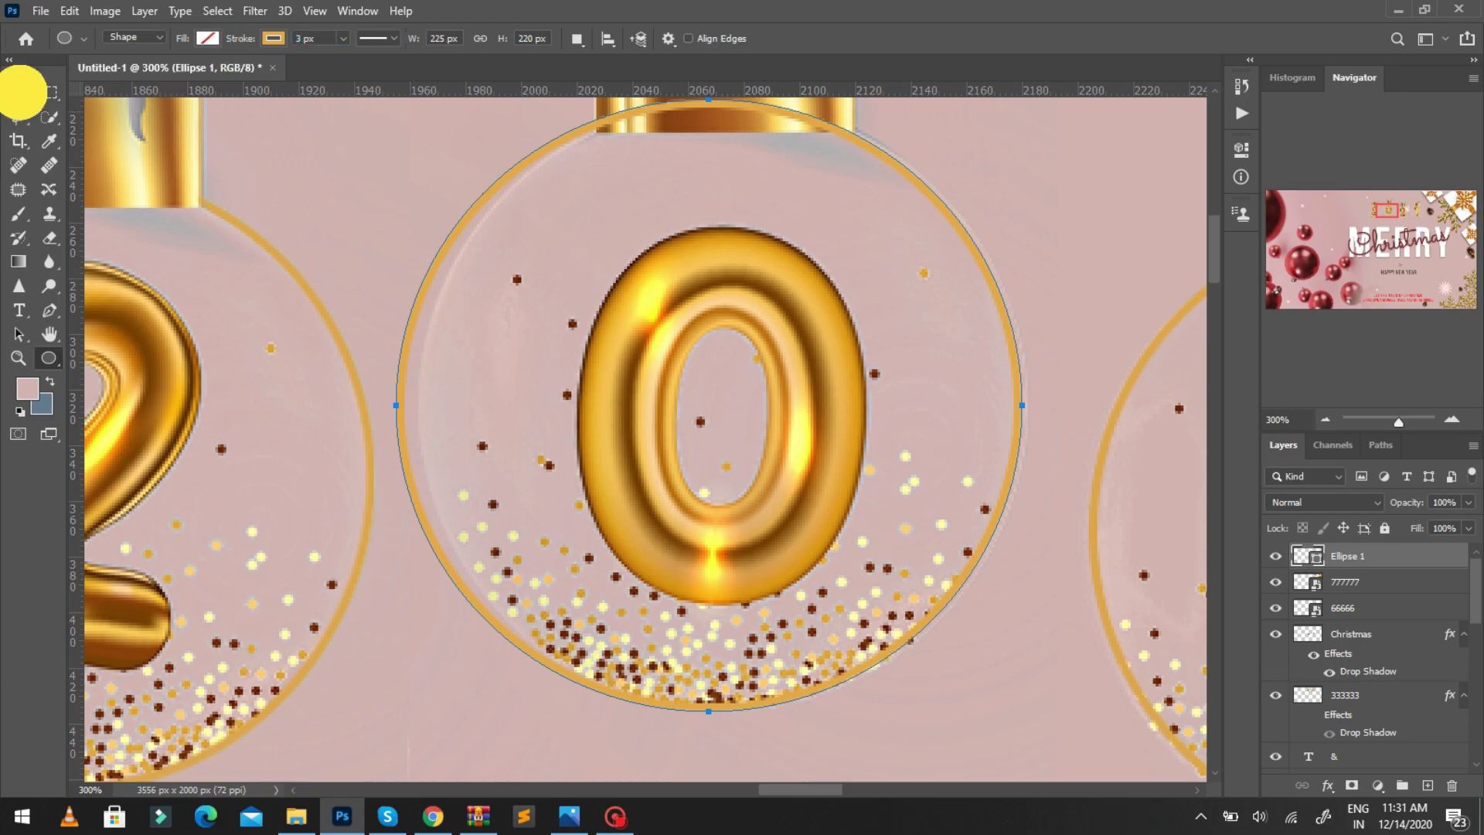
{"action": "left_click", "coordinate": [472, 219]}
{"action": "left_click_drag", "start_coordinate": [471, 218], "coordinate": [478, 216]}
{"action": "key", "text": "ctrl+t"}
{"action": "left_click_drag", "start_coordinate": [1035, 408], "coordinate": [1025, 408]}
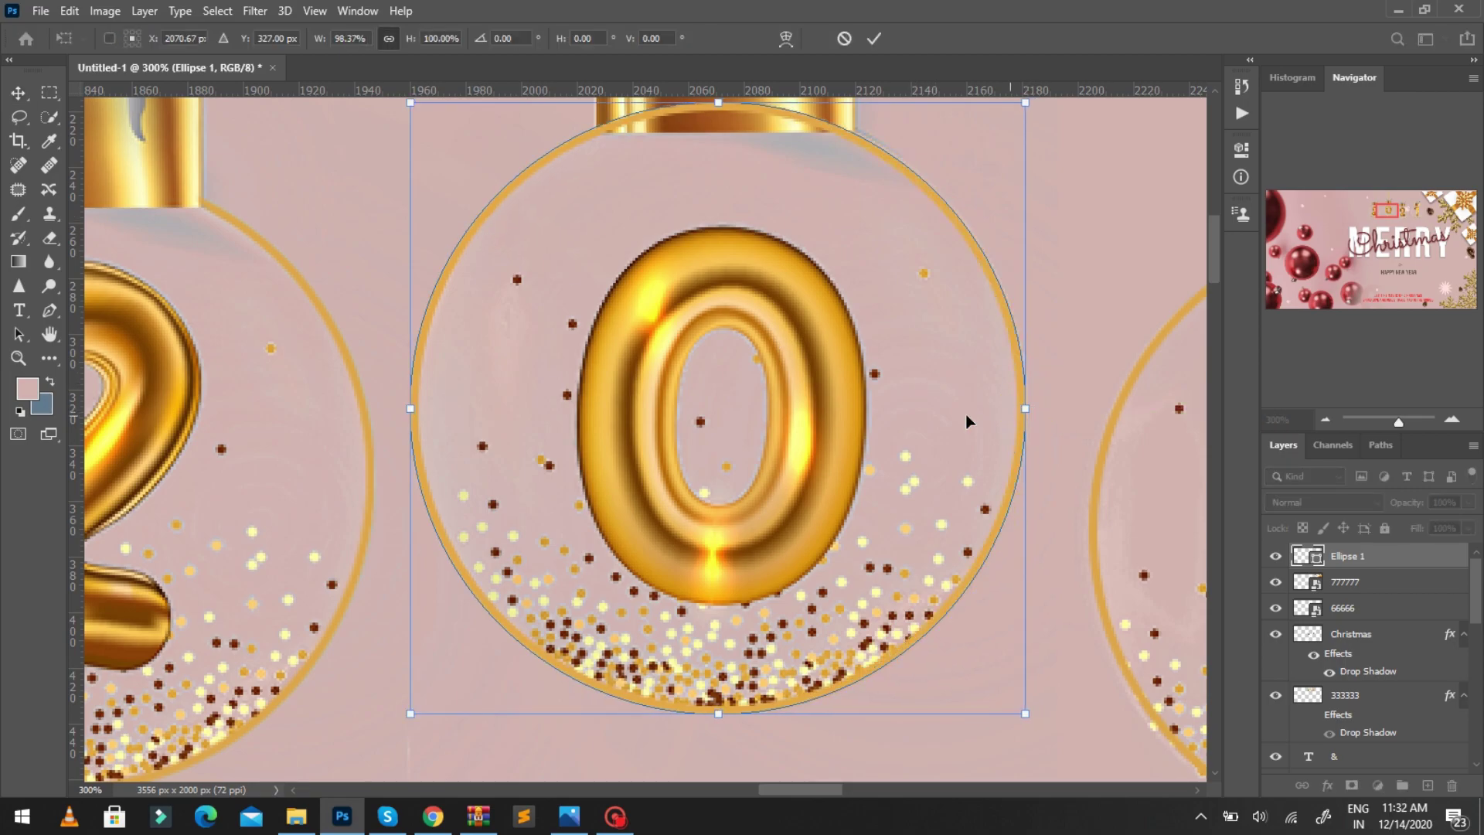
Step: Narrow the ring from its left side and apply the new size
{"action": "left_click_drag", "start_coordinate": [410, 410], "coordinate": [415, 410]}
{"action": "scroll", "coordinate": [678, 231], "scroll_direction": "up", "scroll_amount": 2}
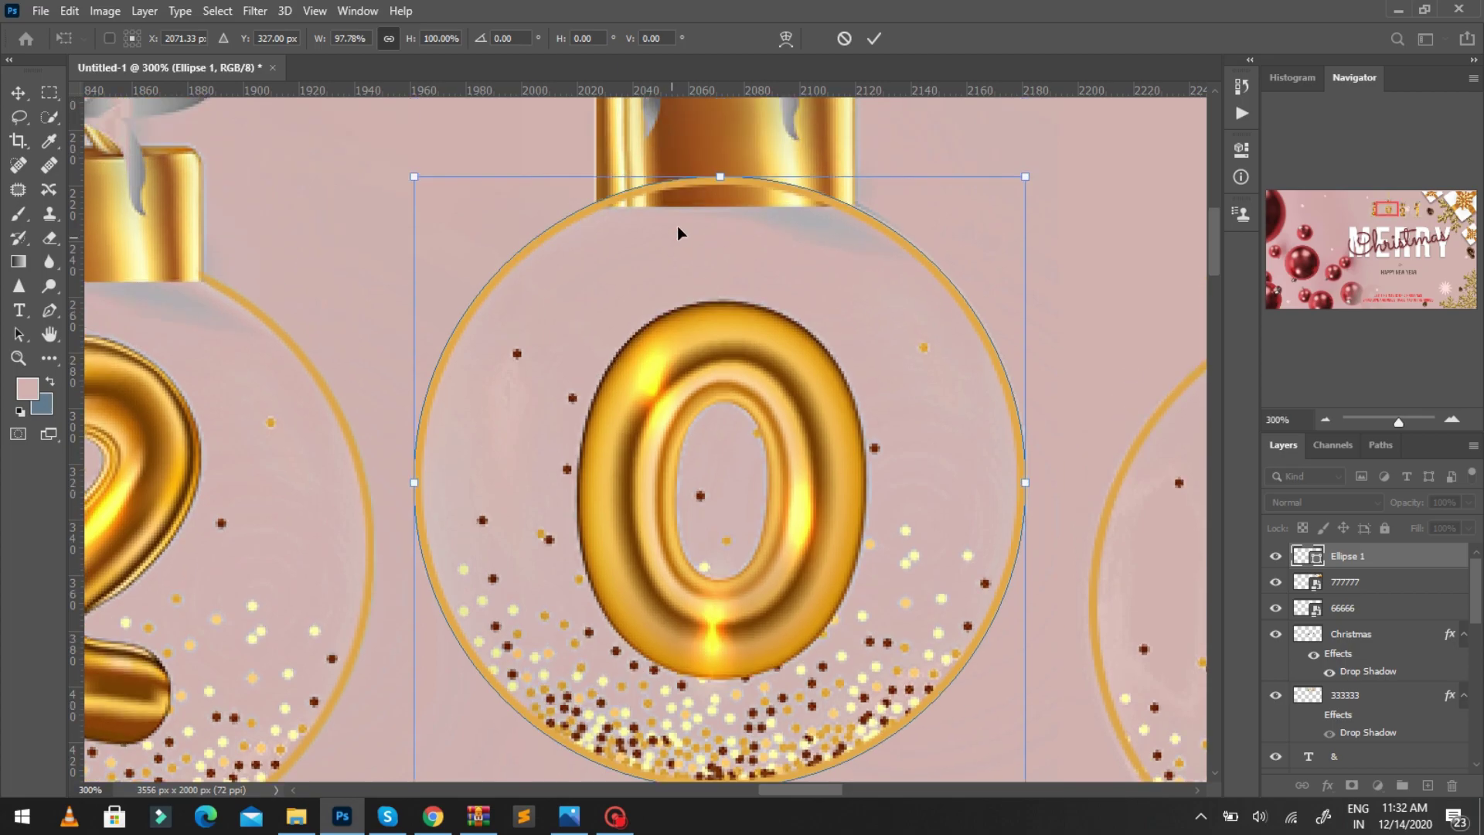
{"action": "left_click", "coordinate": [873, 41]}
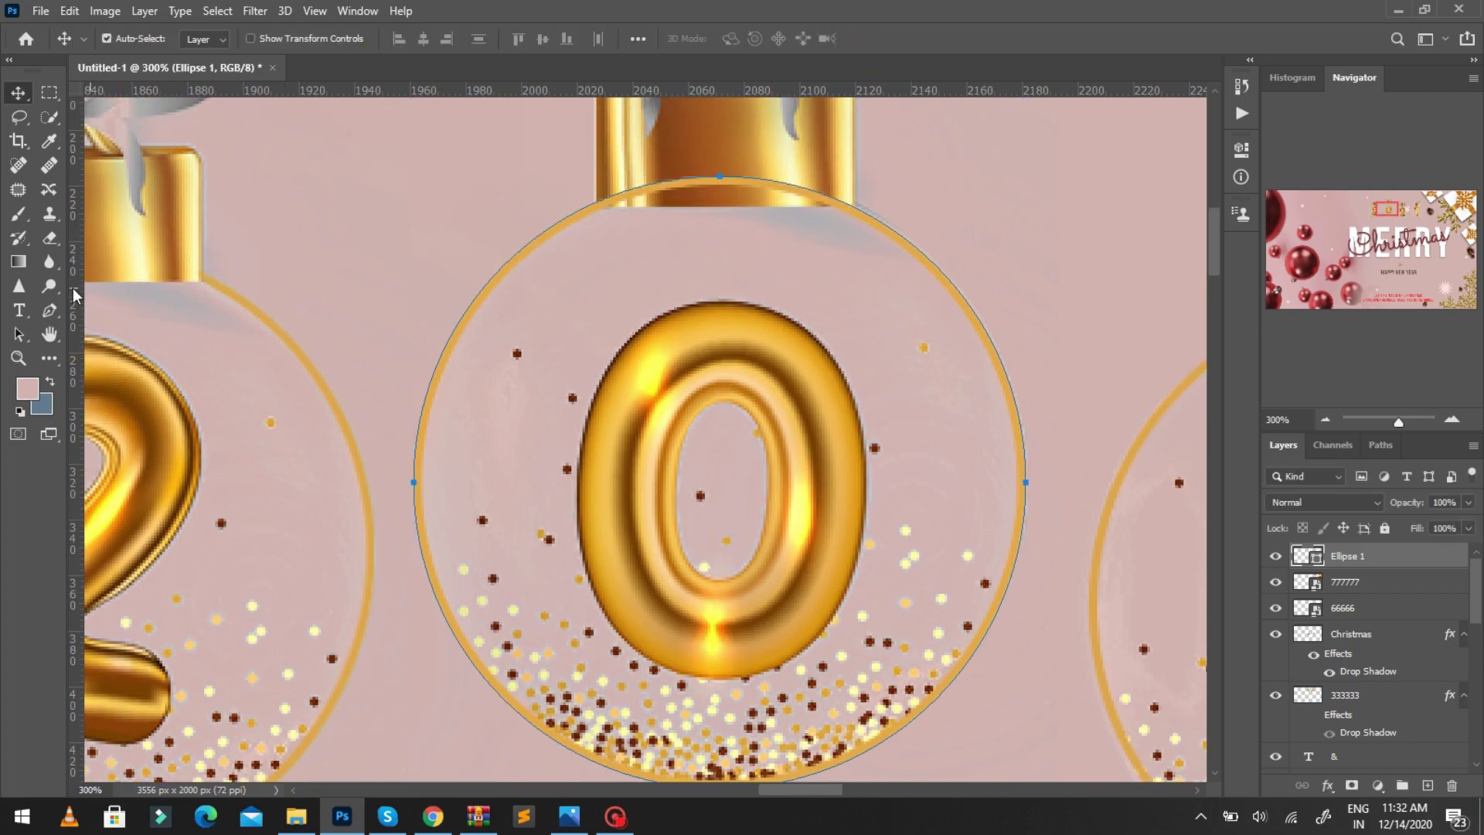
Step: Rasterize the ring, erase it where it crosses the gold cap, and zoom out to 33.33%
{"action": "left_click", "coordinate": [49, 238]}
{"action": "left_click", "coordinate": [669, 219]}
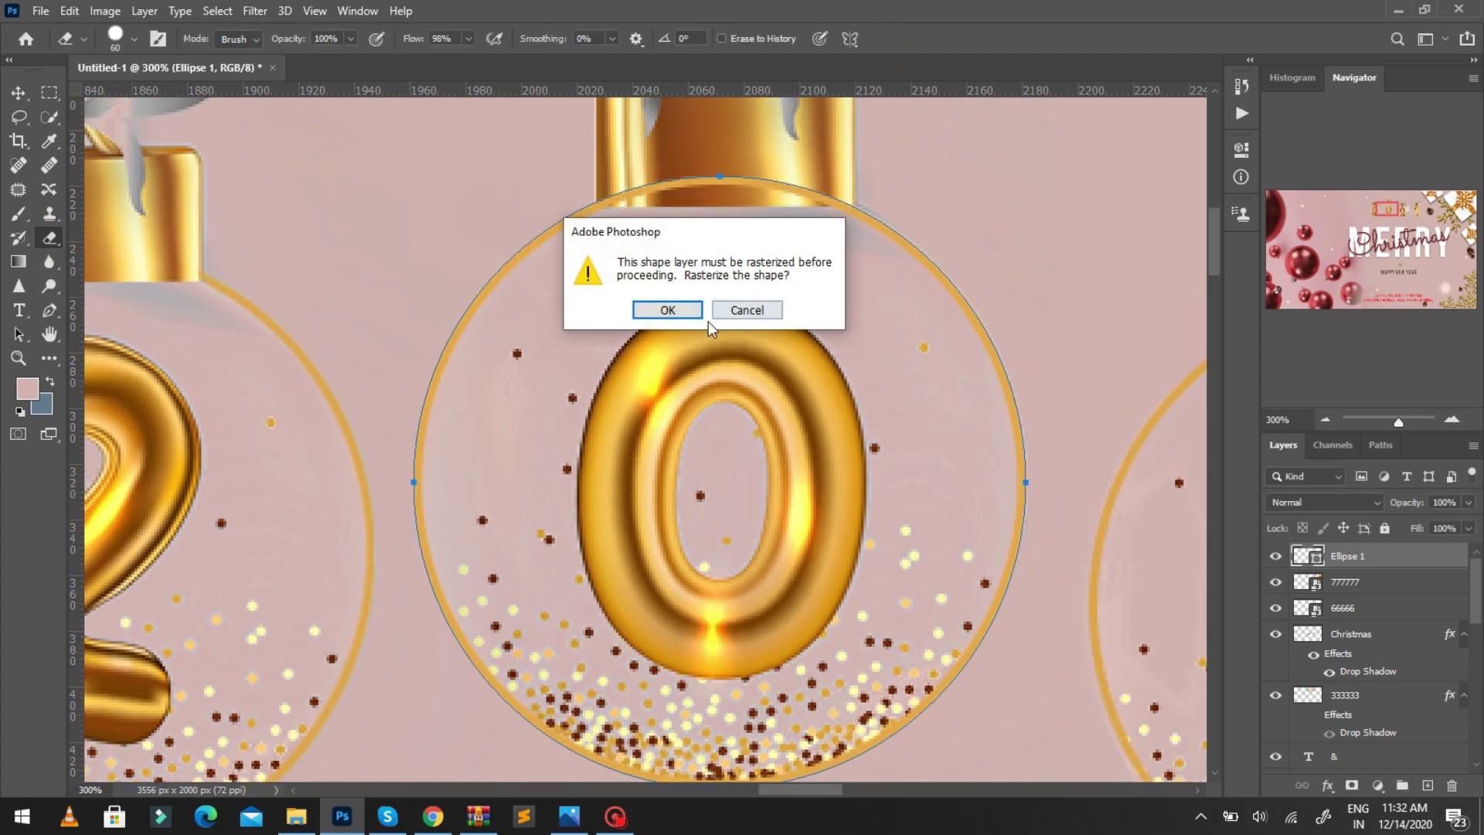
{"action": "left_click", "coordinate": [647, 310]}
{"action": "mouse_move", "coordinate": [679, 232]}
{"action": "left_mouse_down"}
{"action": "mouse_move", "coordinate": [678, 212]}
{"action": "mouse_move", "coordinate": [770, 210]}
{"action": "left_mouse_up"}
{"action": "left_click", "coordinate": [17, 93]}
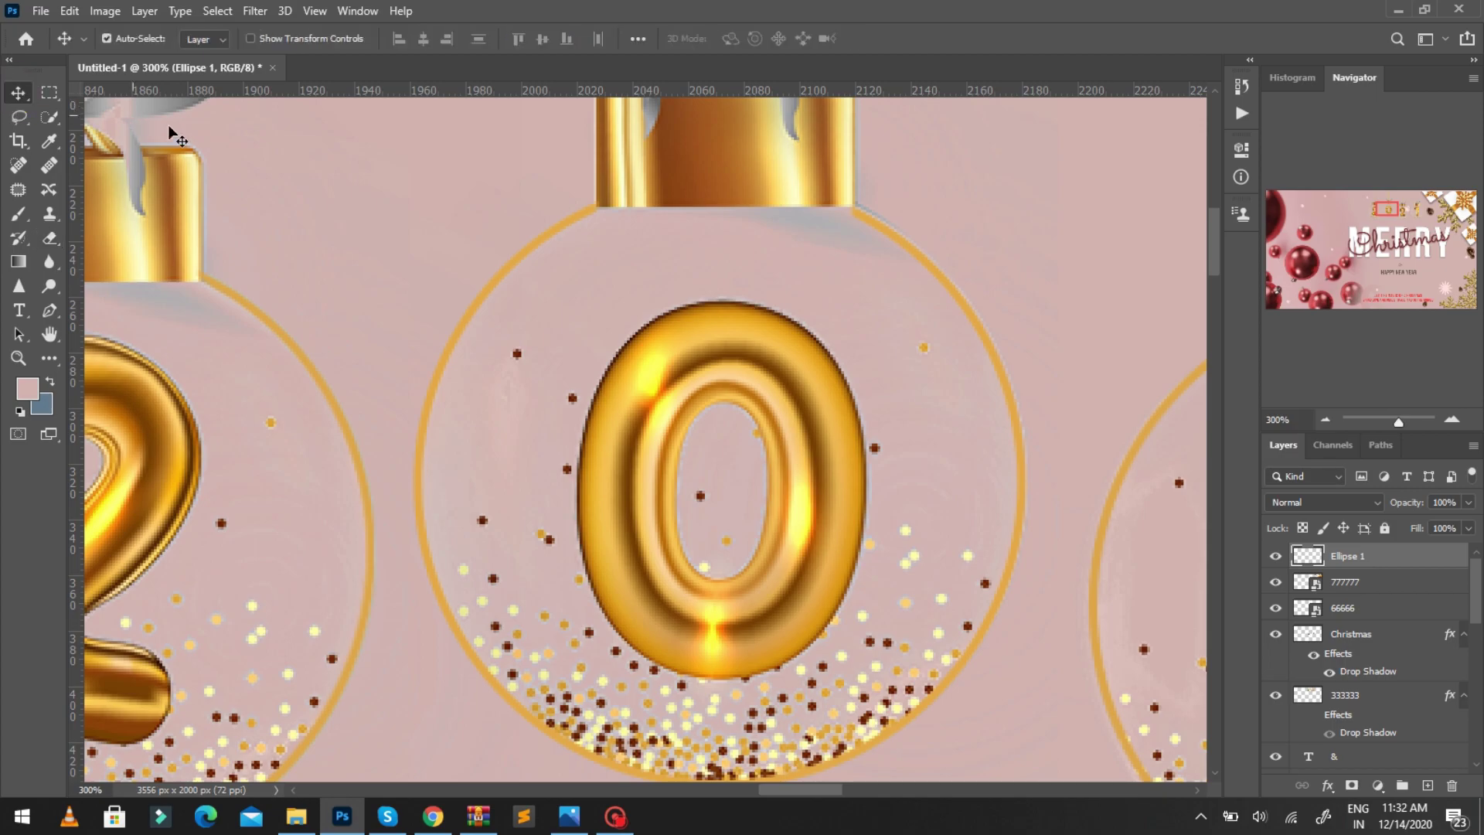
{"action": "key", "text": "ctrl+minus"}
{"action": "key", "text": "ctrl+minus"}
{"action": "key", "text": "ctrl+minus"}
{"action": "key", "text": "ctrl+minus"}
{"action": "key", "text": "ctrl+minus"}
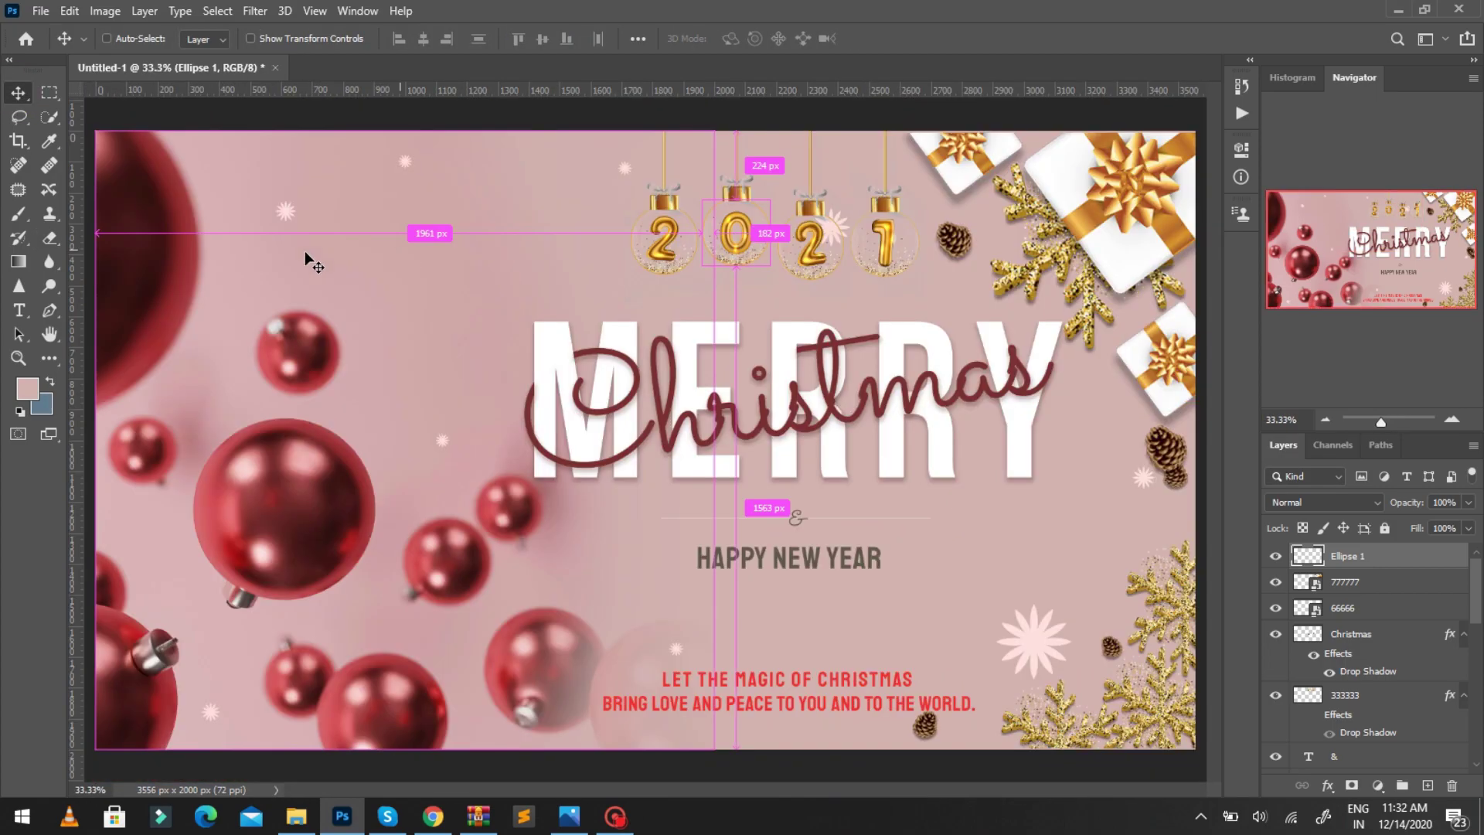
Step: Launch the Save for Web (Legacy) export from the File menu for the finished banner
{"action": "left_click", "coordinate": [41, 11]}
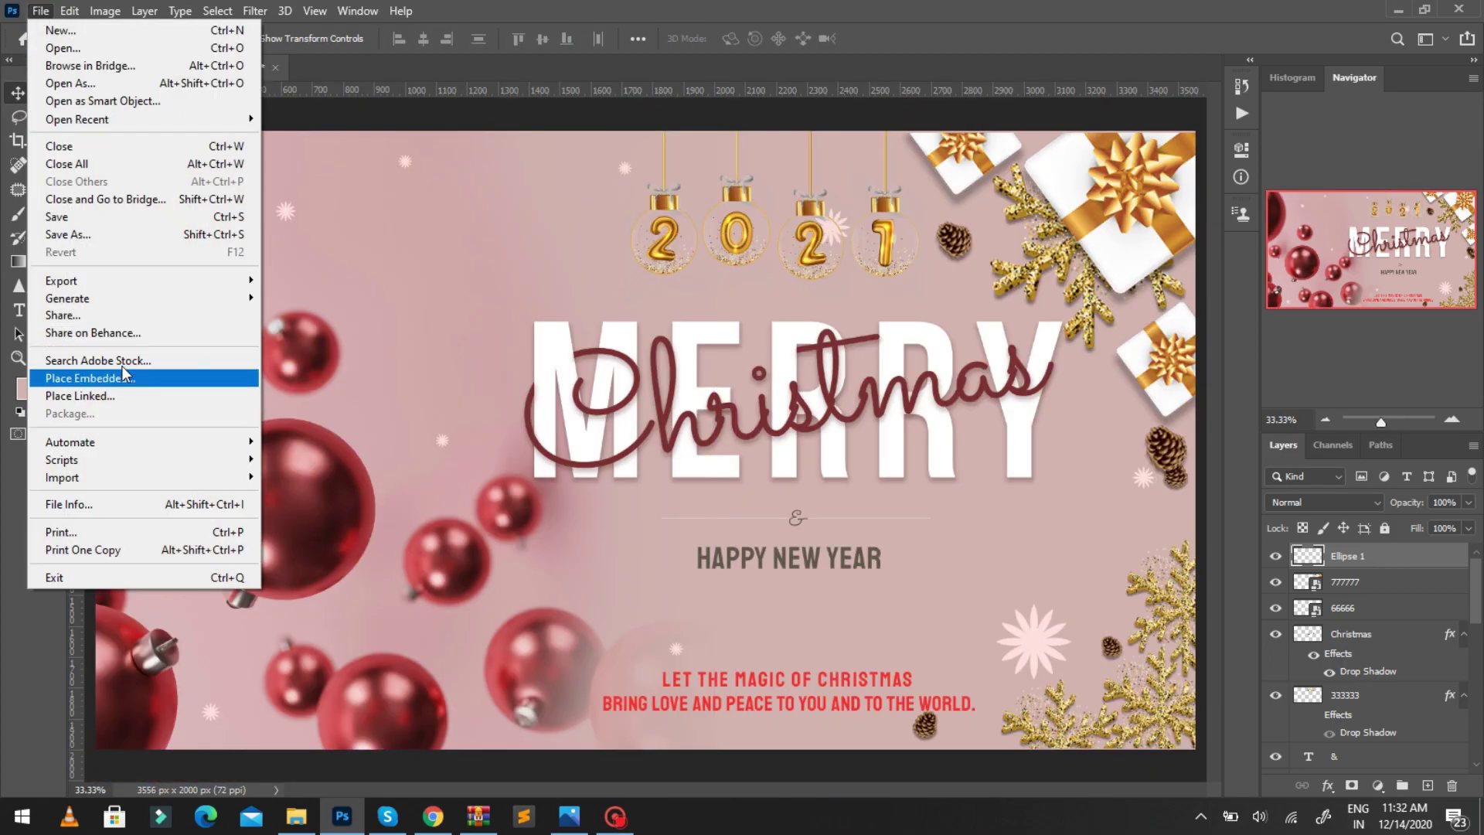
{"action": "left_click", "coordinate": [348, 353]}
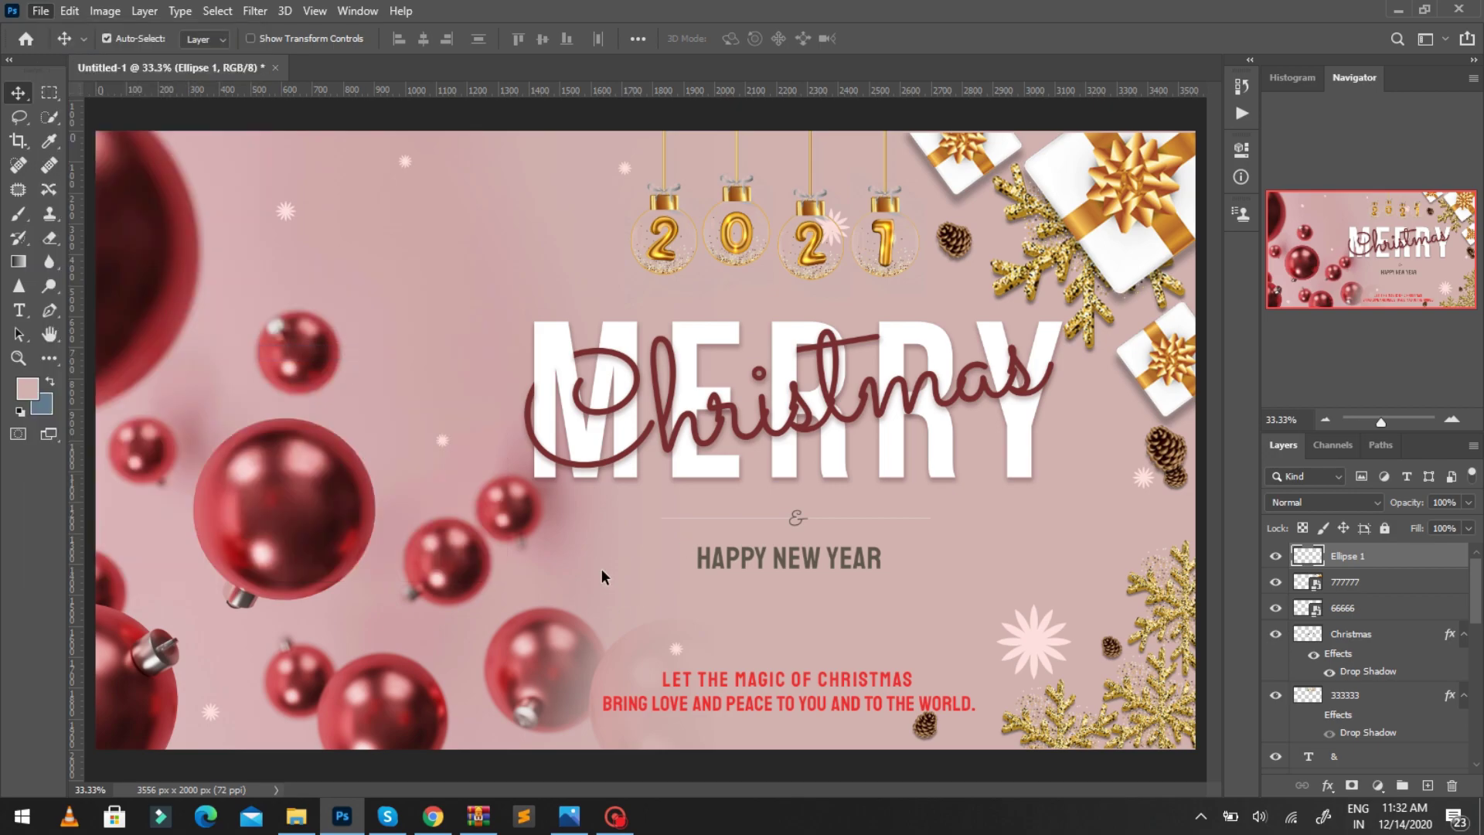